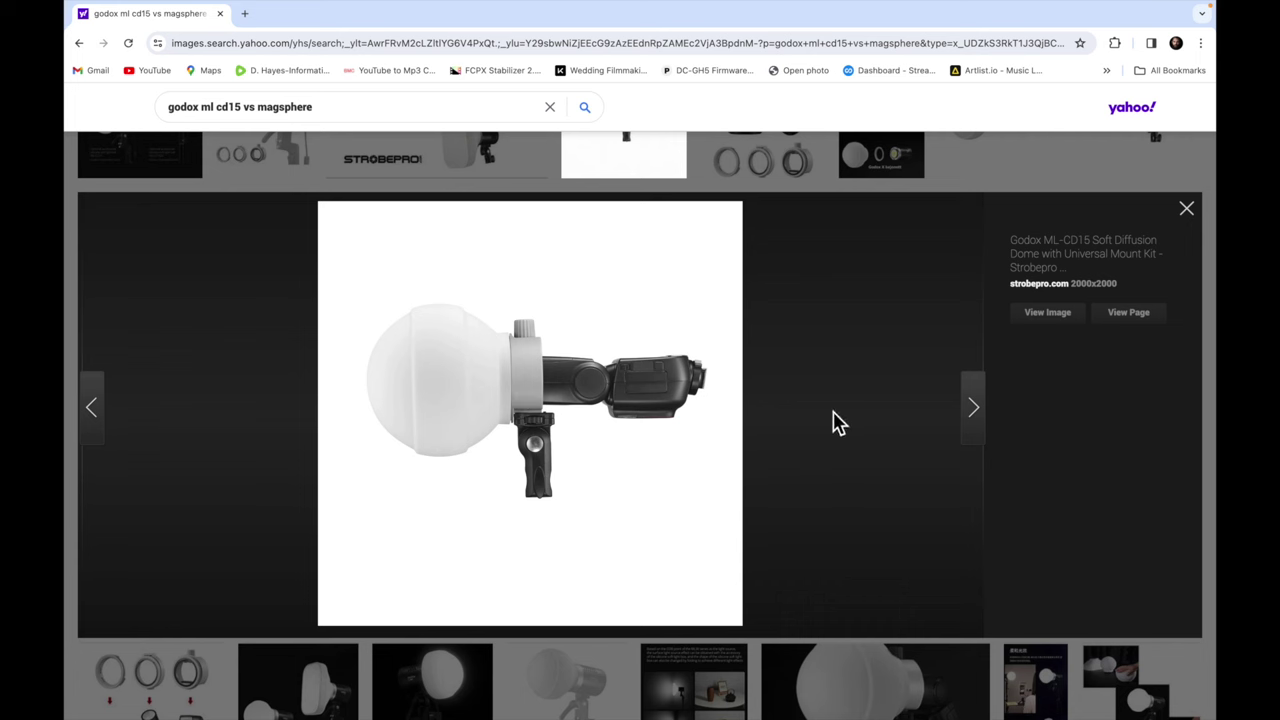
# Close the enlarged Godox ML-CD15 diffusion dome image in the Yahoo image viewer.
pyautogui.click(1187, 213)
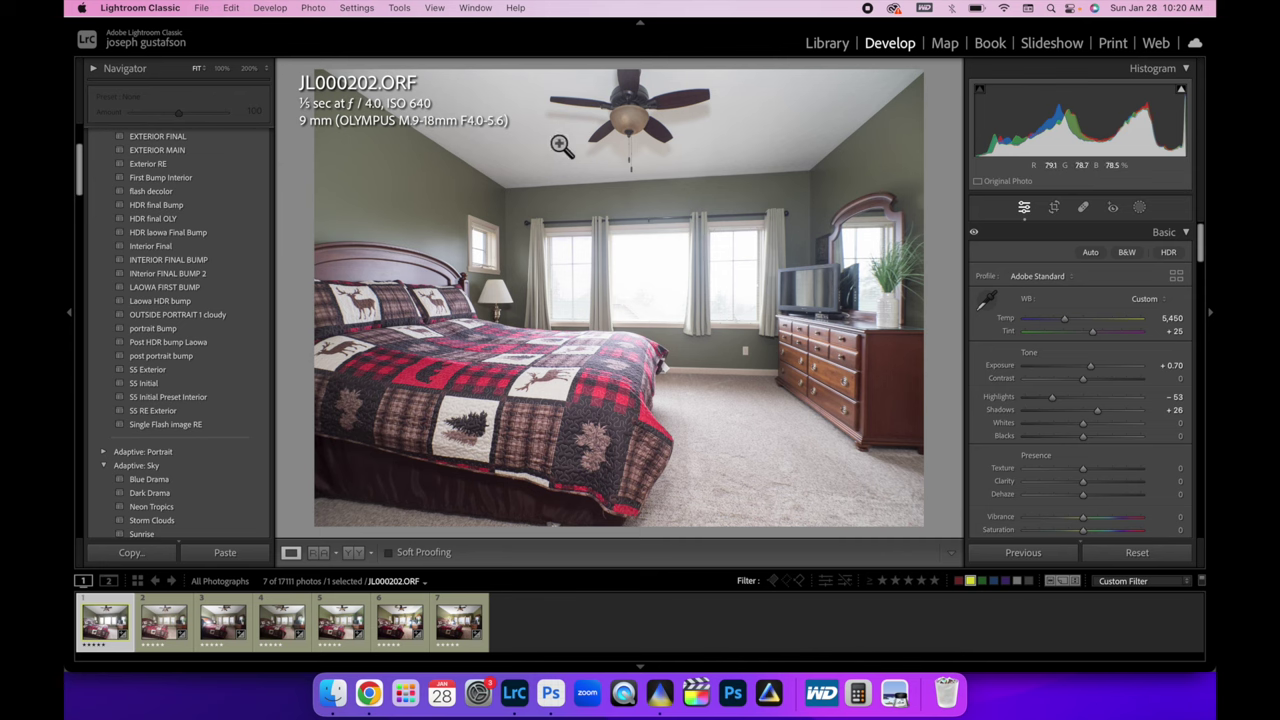
# Check the ceiling fan at 100% in JL000202, then inspect JL000203's windows up close.
pyautogui.click(620, 133)
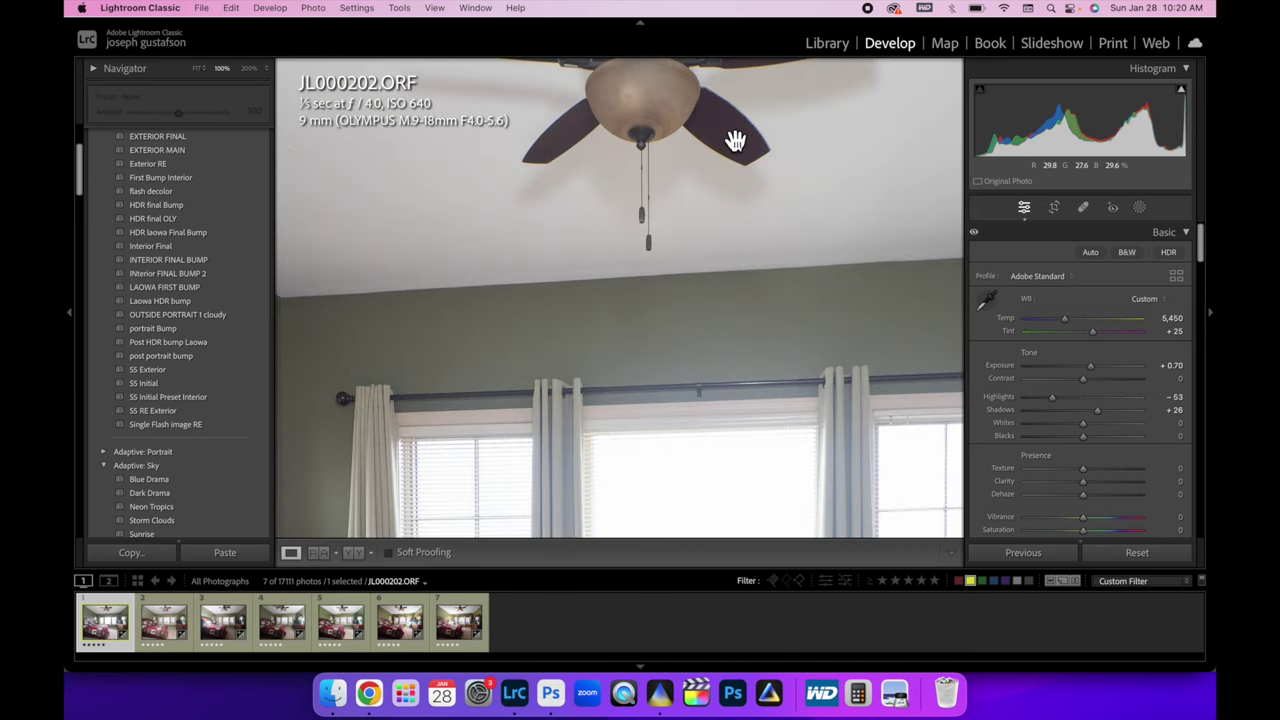
pyautogui.click(654, 228)
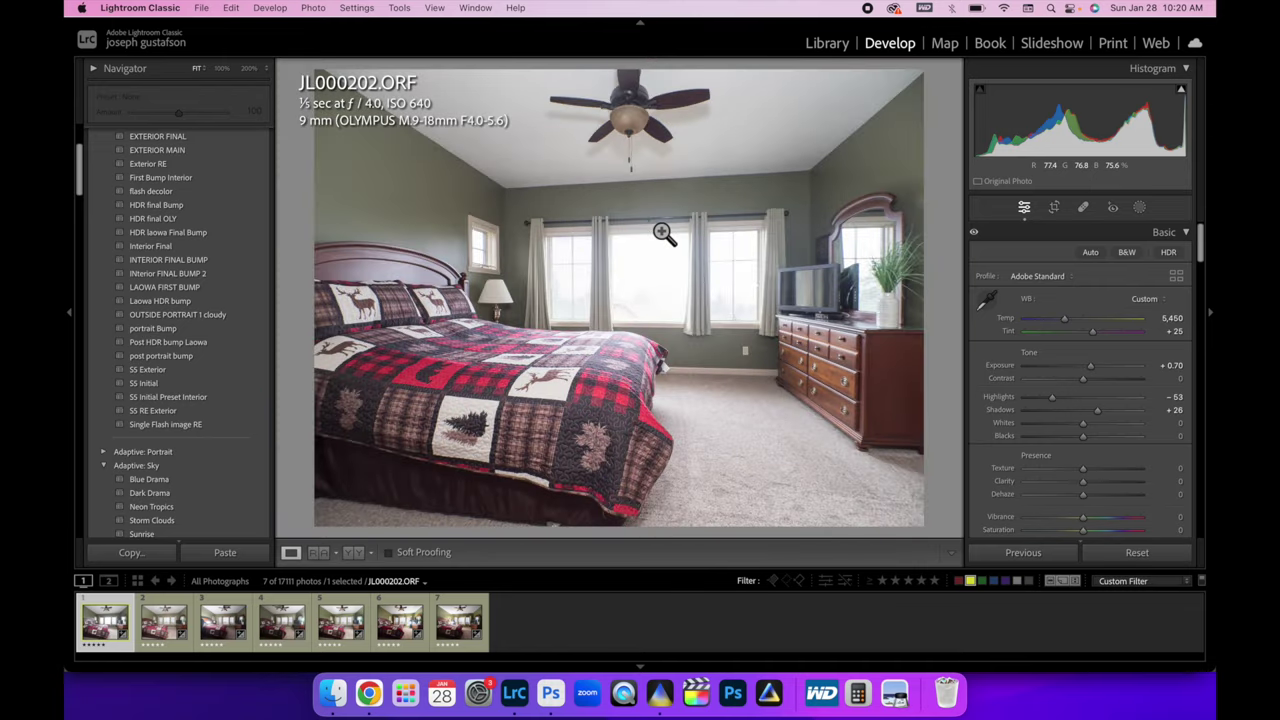
pyautogui.click(164, 632)
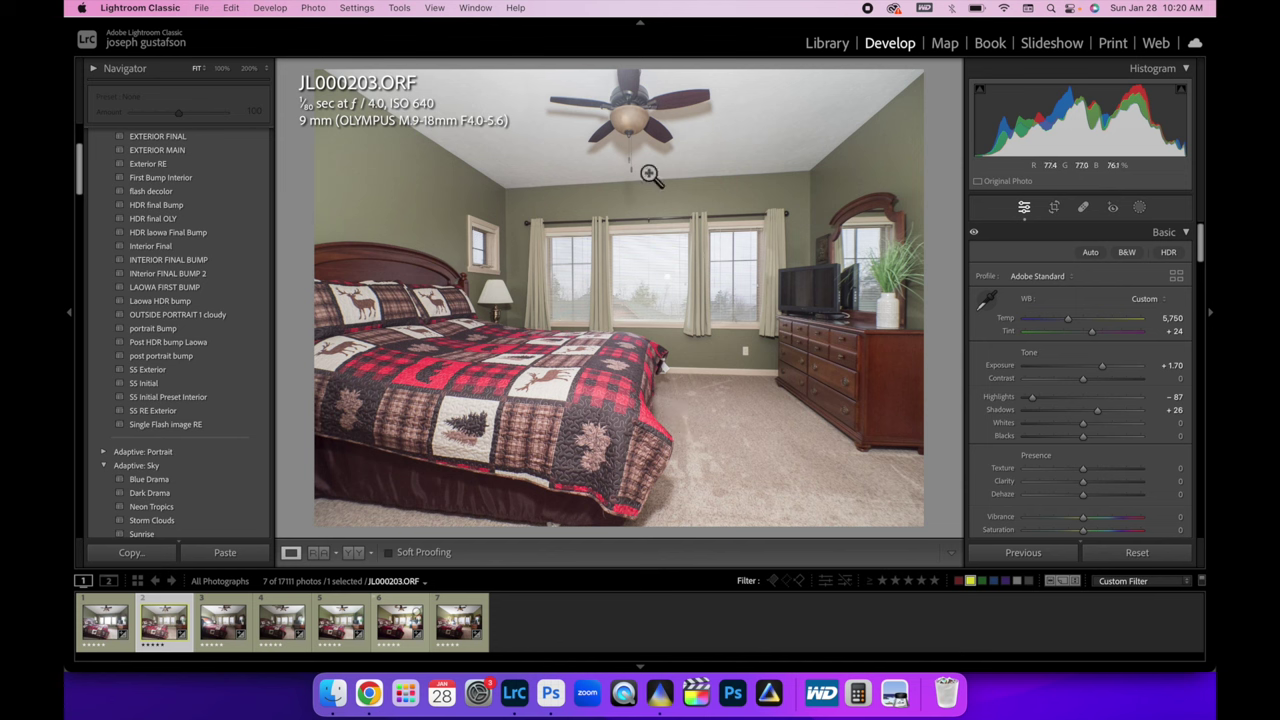
pyautogui.click(668, 277)
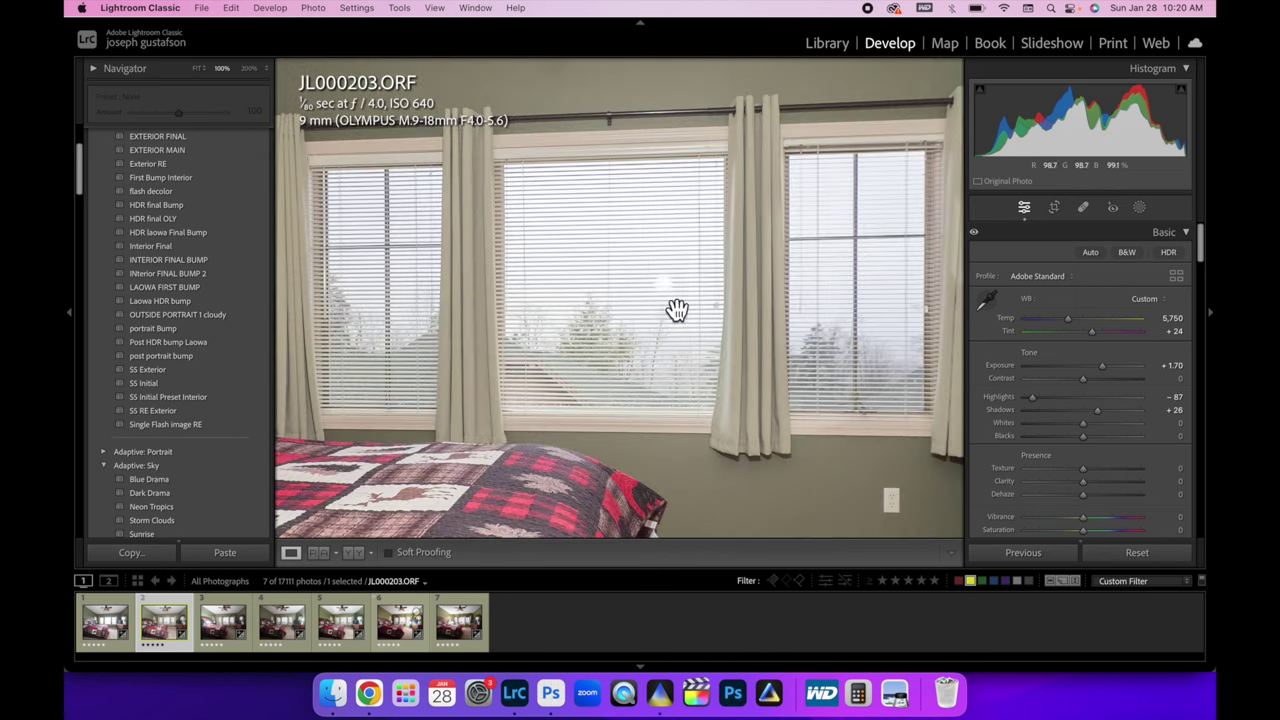
pyautogui.click(674, 369)
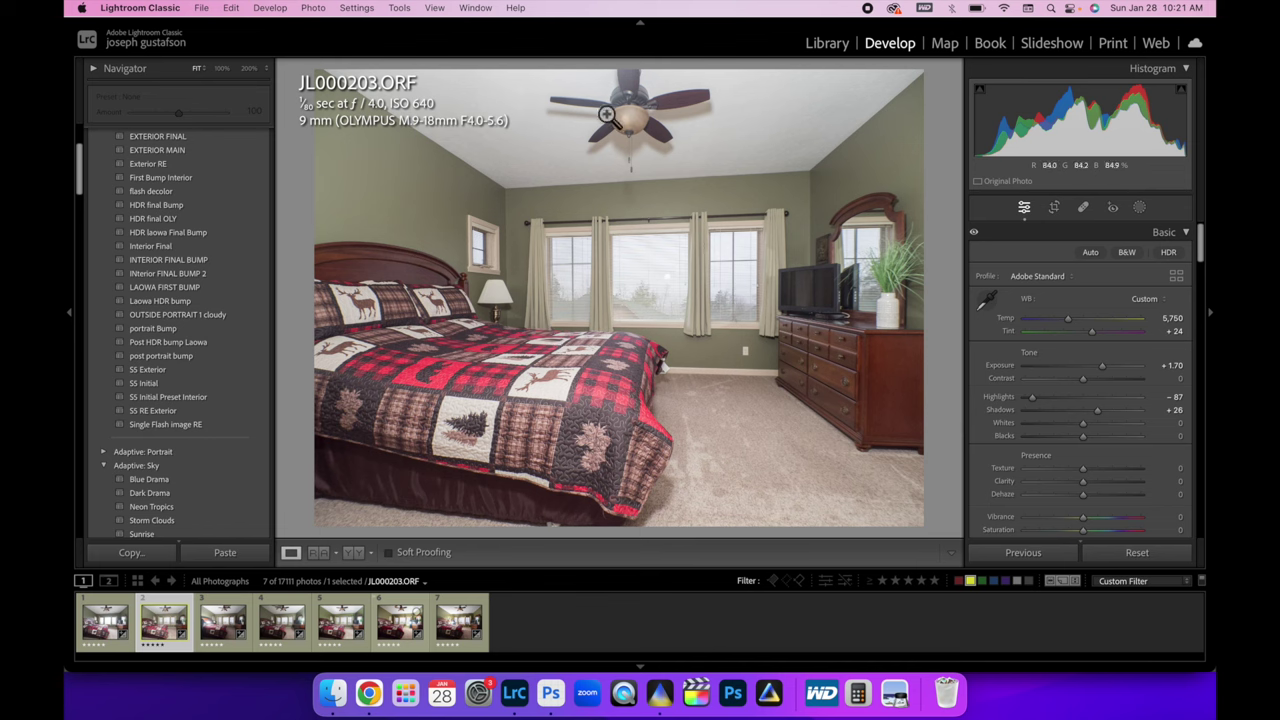
# Step through exposures JL000204 and JL000205, checking the ceiling fan at 100%.
pyautogui.click(222, 632)
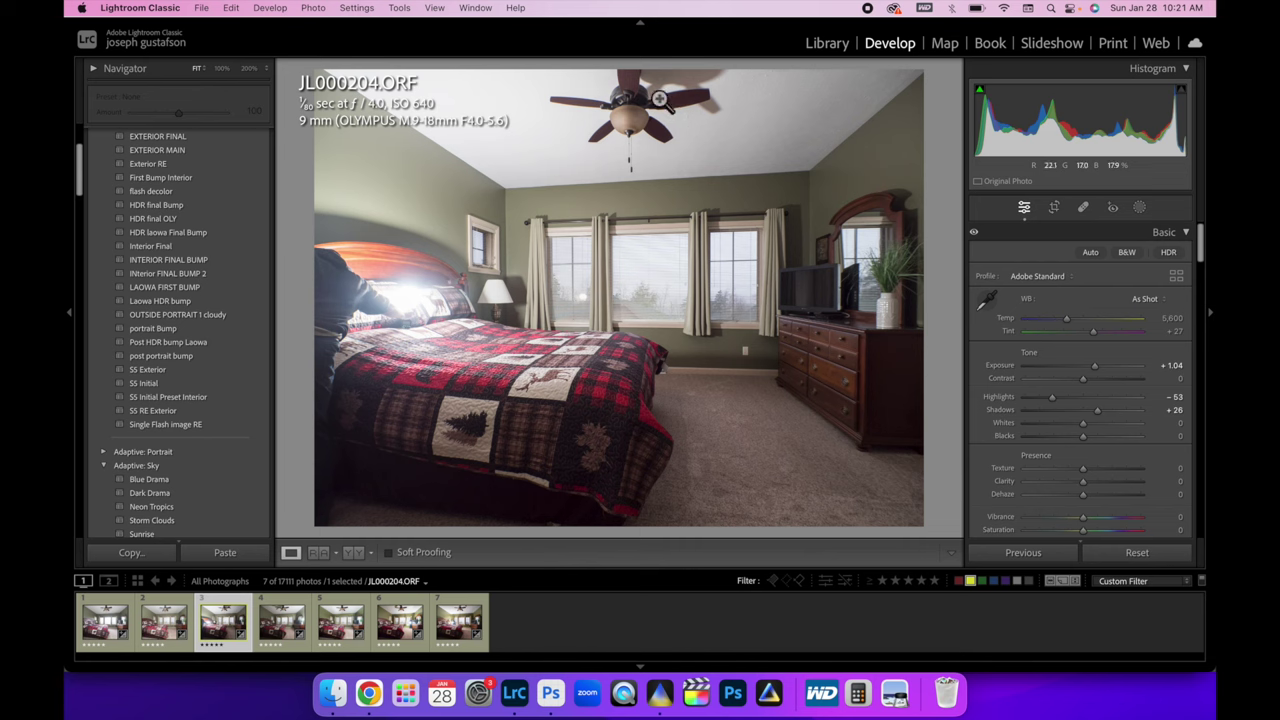
pyautogui.click(283, 640)
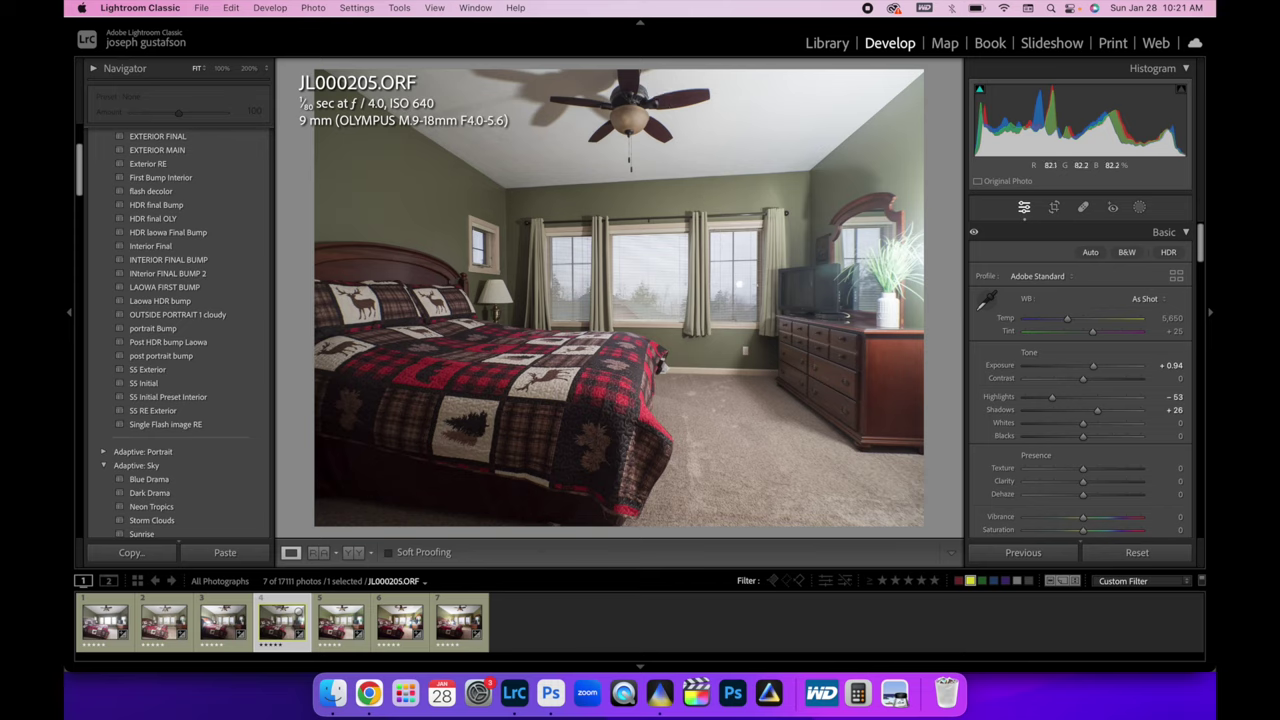
pyautogui.click(640, 80)
pyautogui.moveTo(640, 77); pyautogui.dragTo(646, 200)
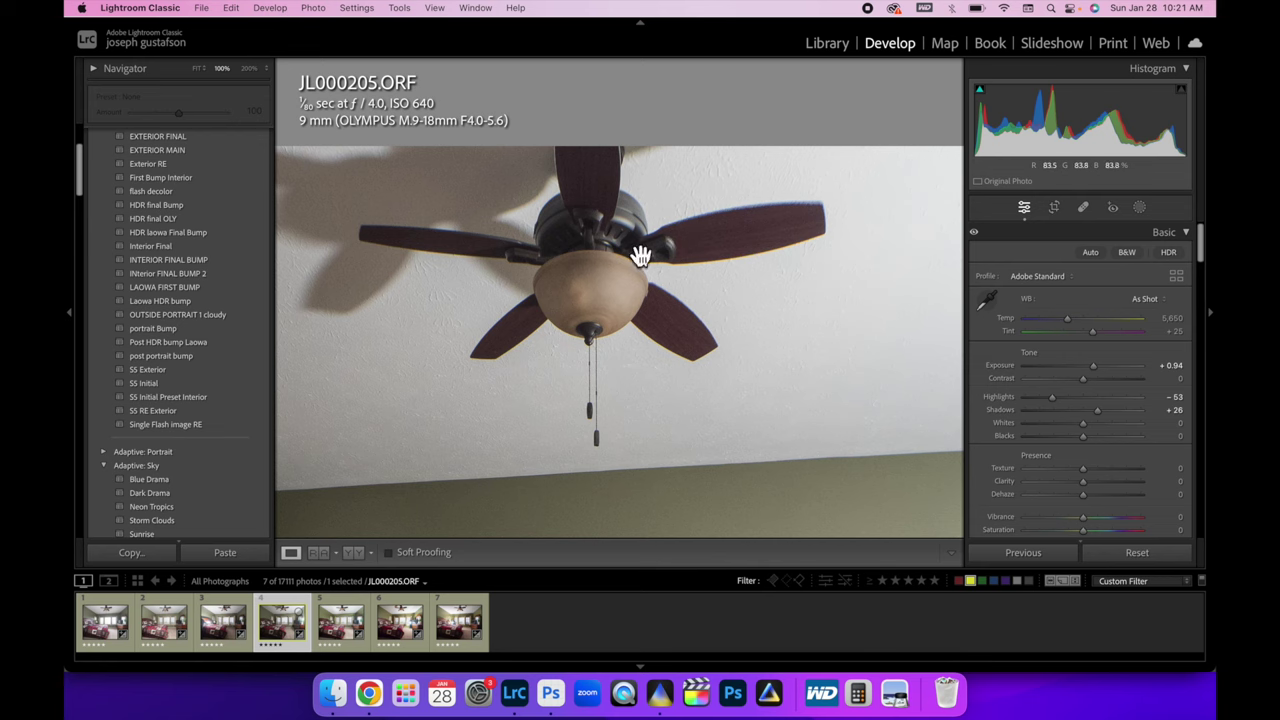
pyautogui.click(648, 305)
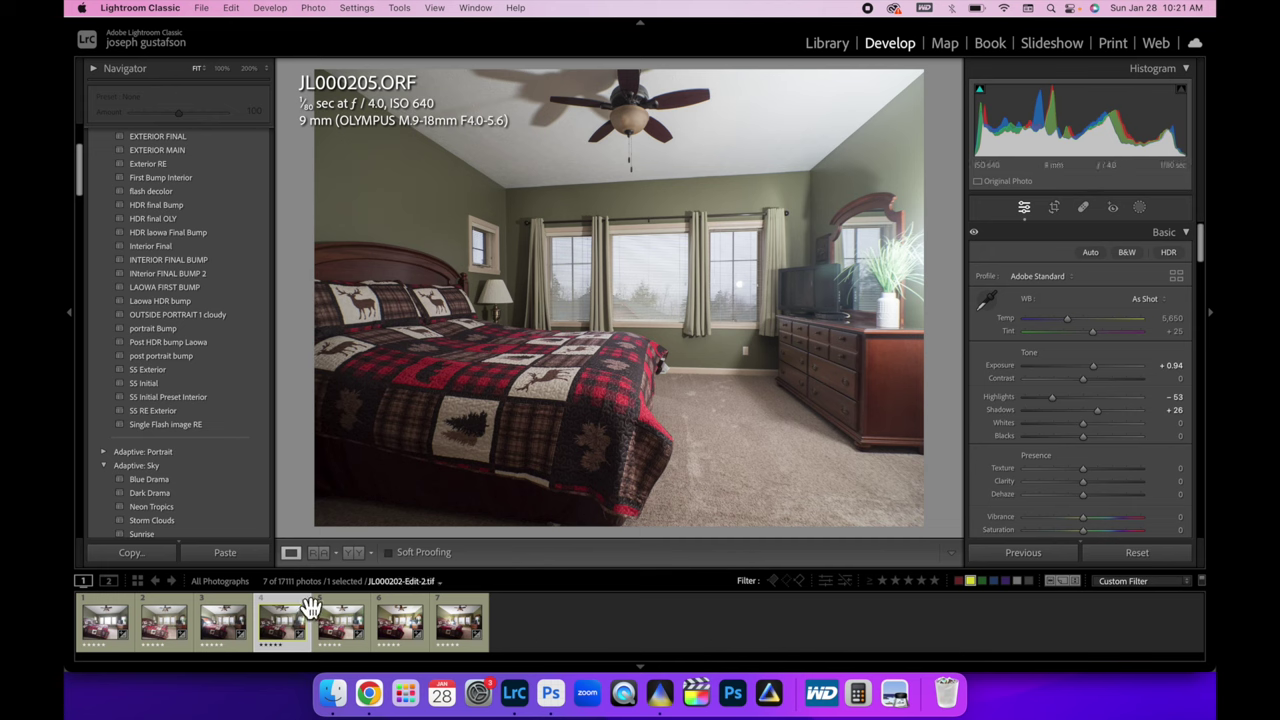
# Inspect the fan in JL000206 and JL000207, then add JL000206 to the selected frames.
pyautogui.click(398, 638)
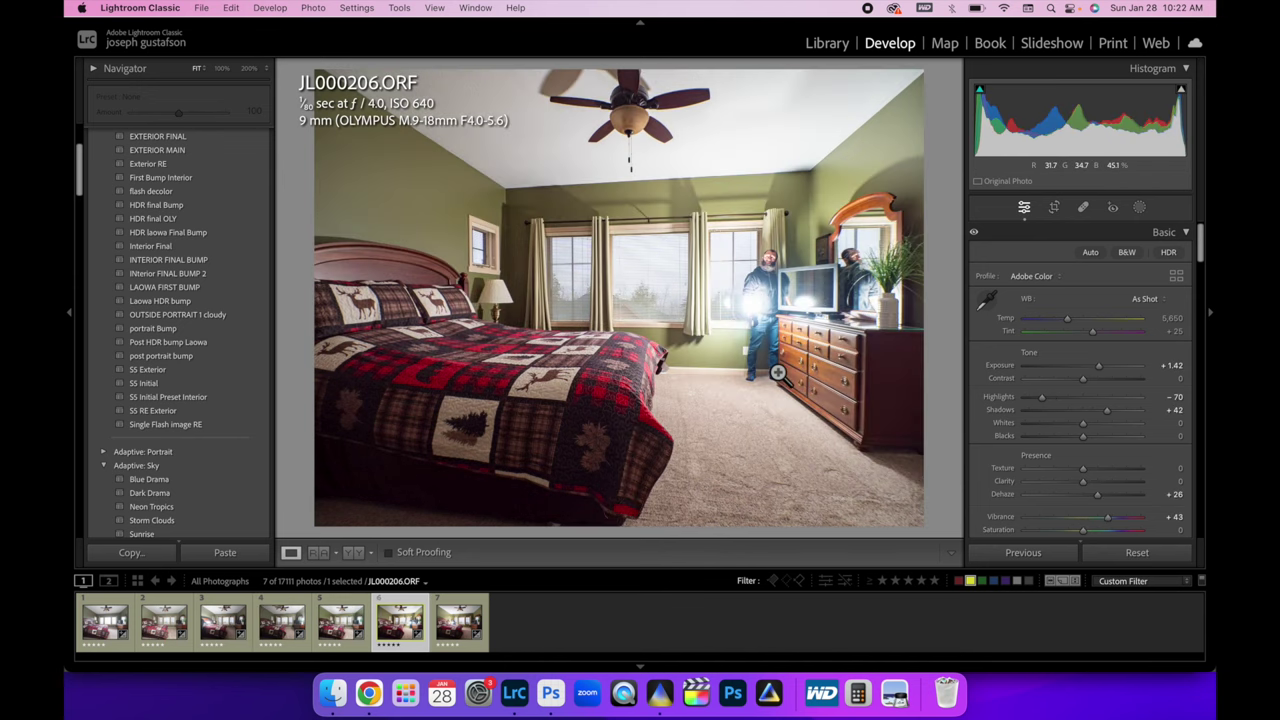
pyautogui.moveTo(662, 88); pyautogui.dragTo(652, 210)
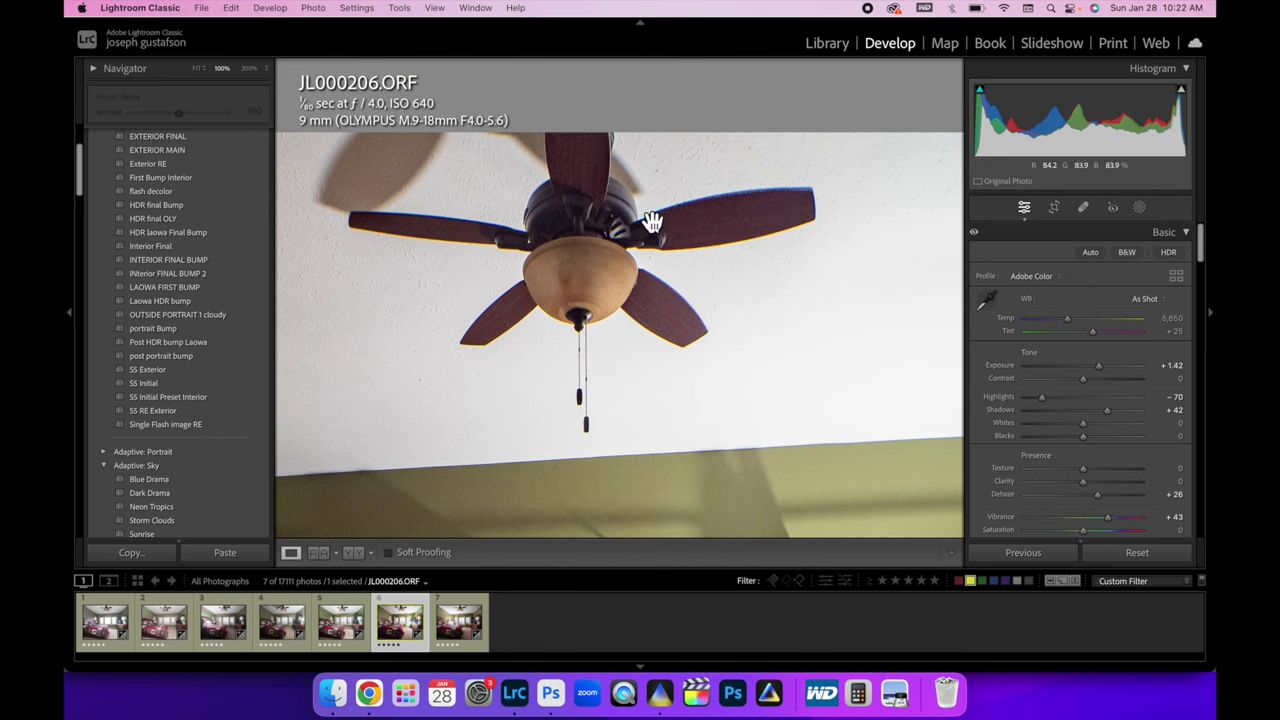
pyautogui.click(598, 293)
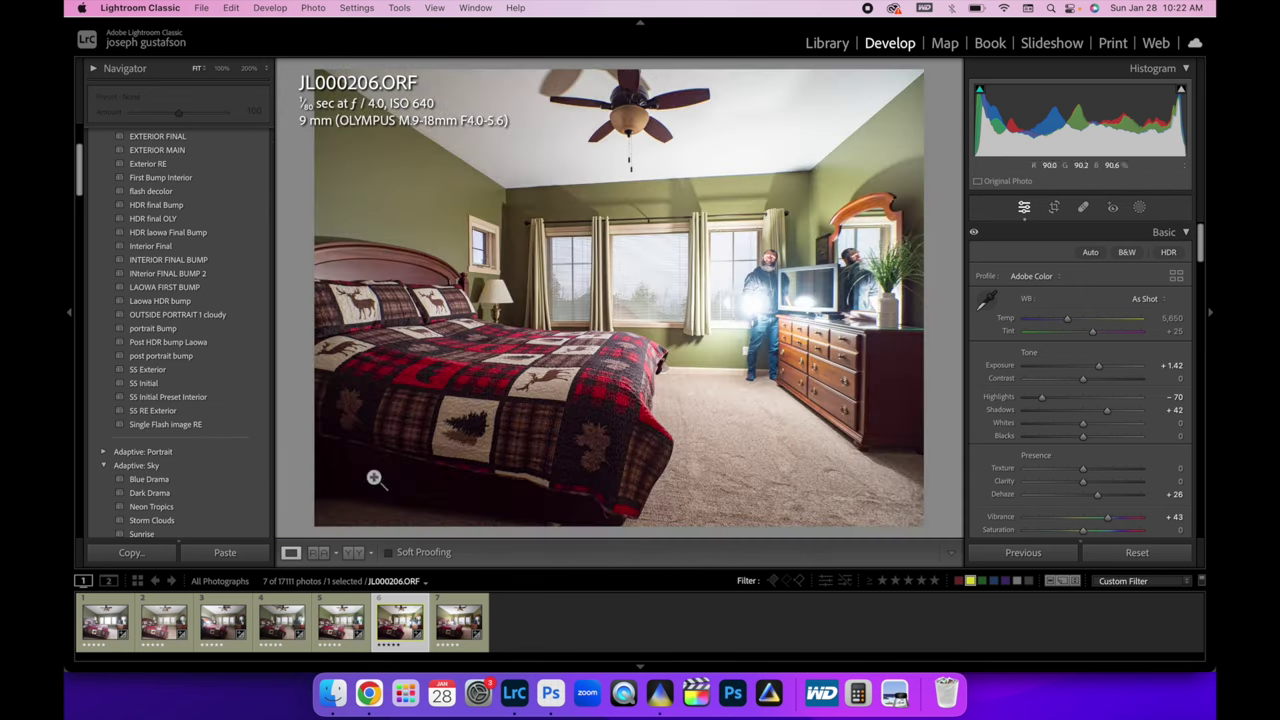
pyautogui.click(447, 640)
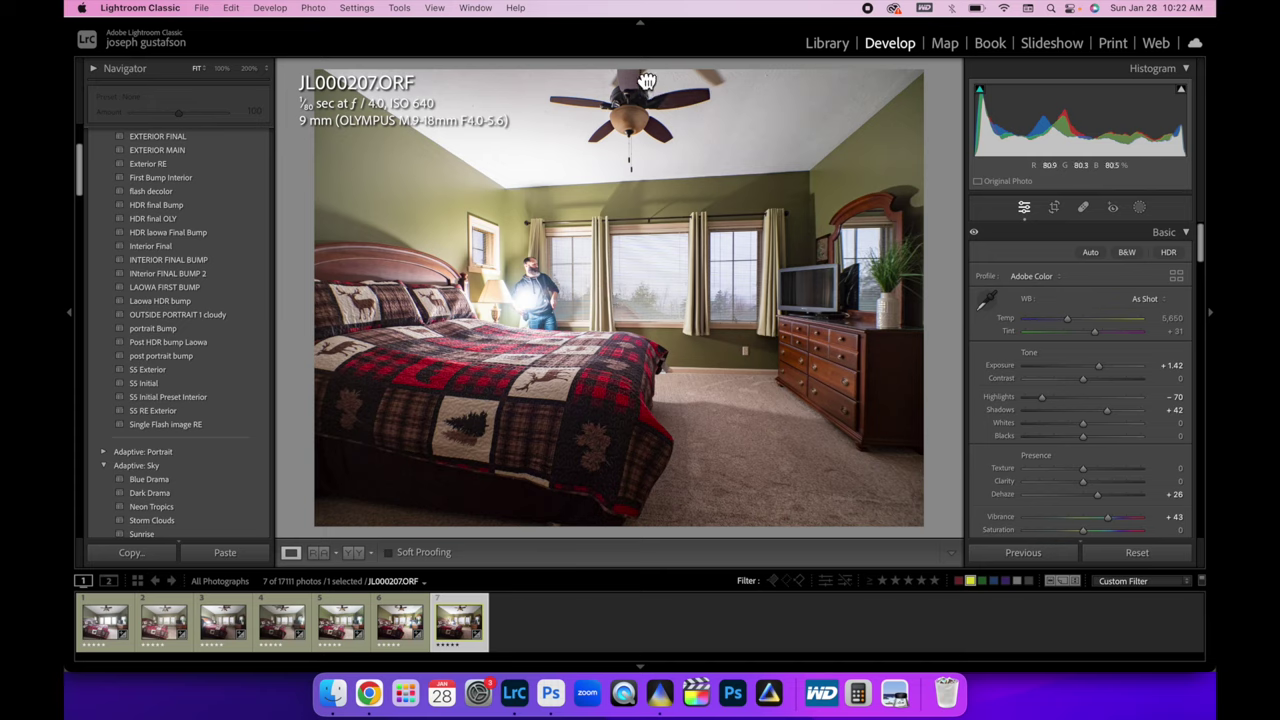
pyautogui.moveTo(640, 80); pyautogui.dragTo(574, 413)
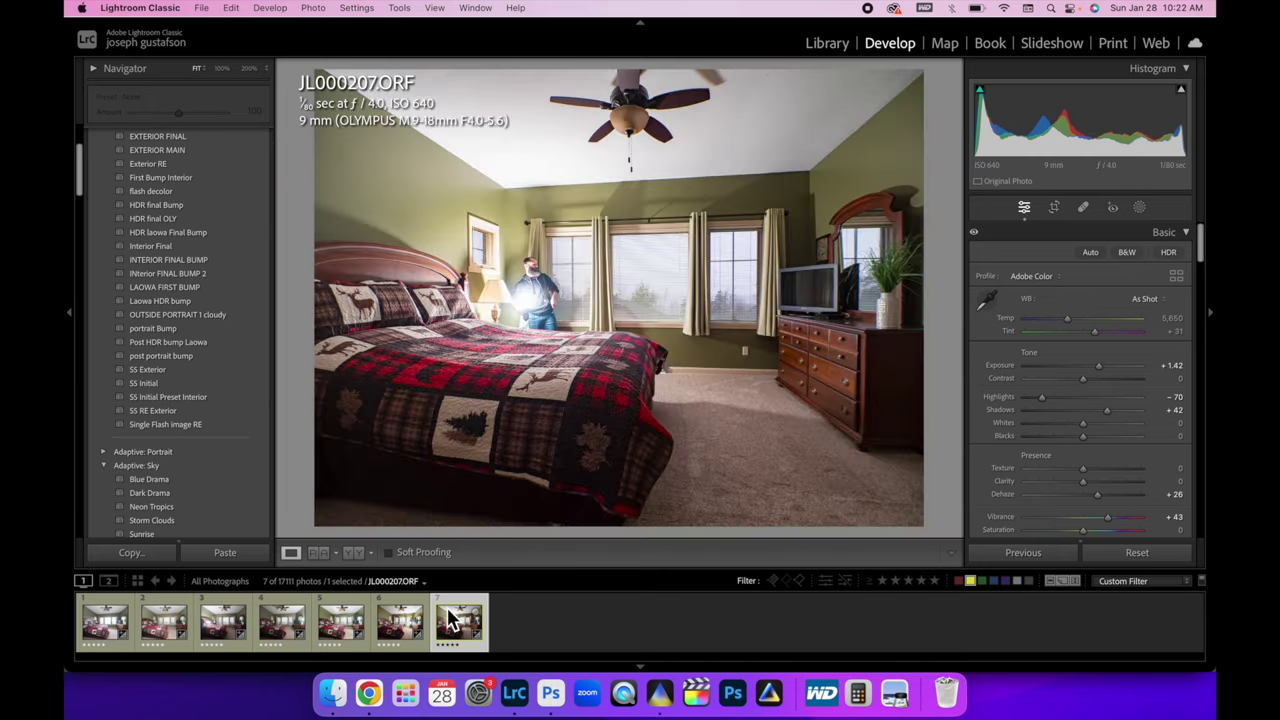
pyautogui.click(398, 633)
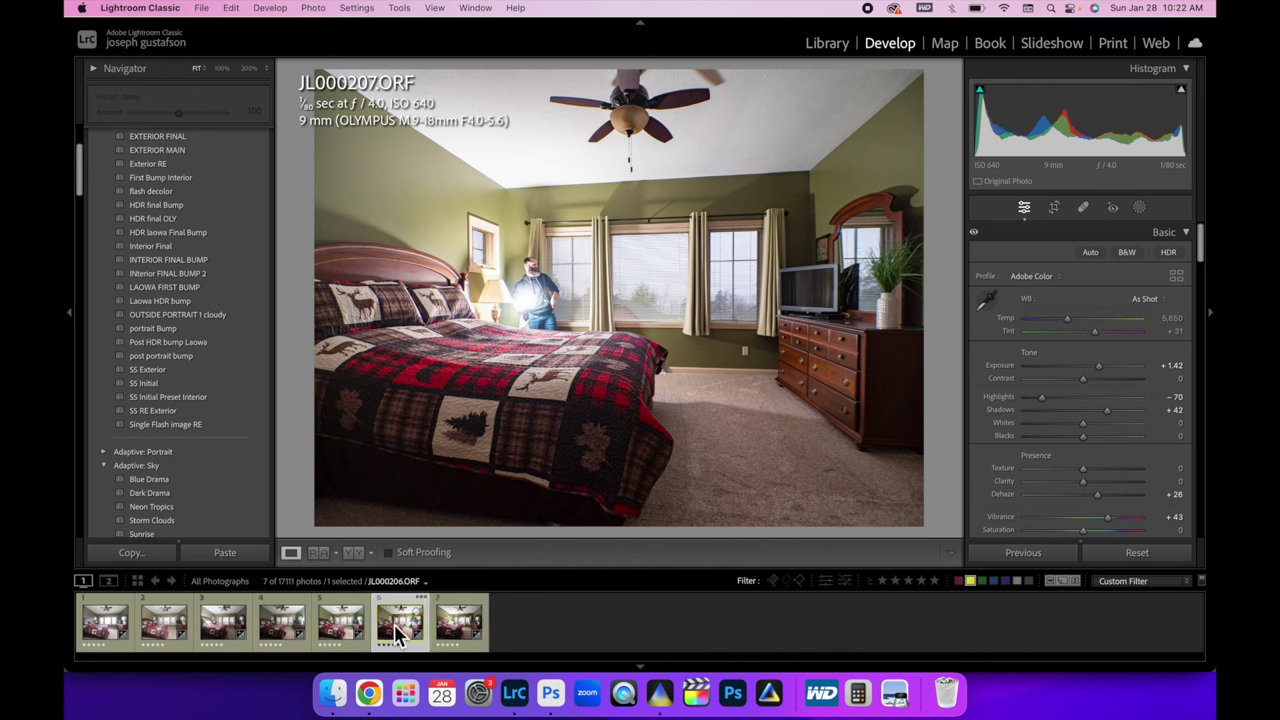
# Send exposures JL000202–JL000206 to Photoshop with Edit In > Open as Layers.
pyautogui.rightClick(107, 630)
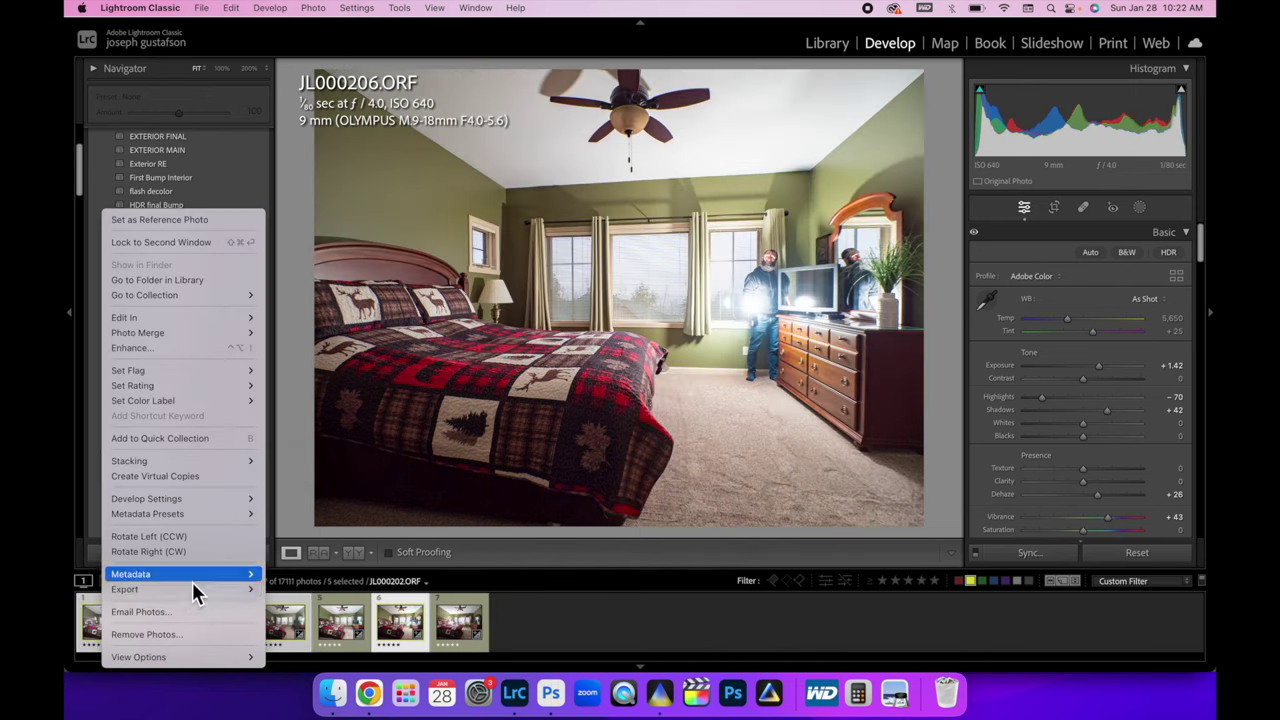
pyautogui.moveTo(165, 318)
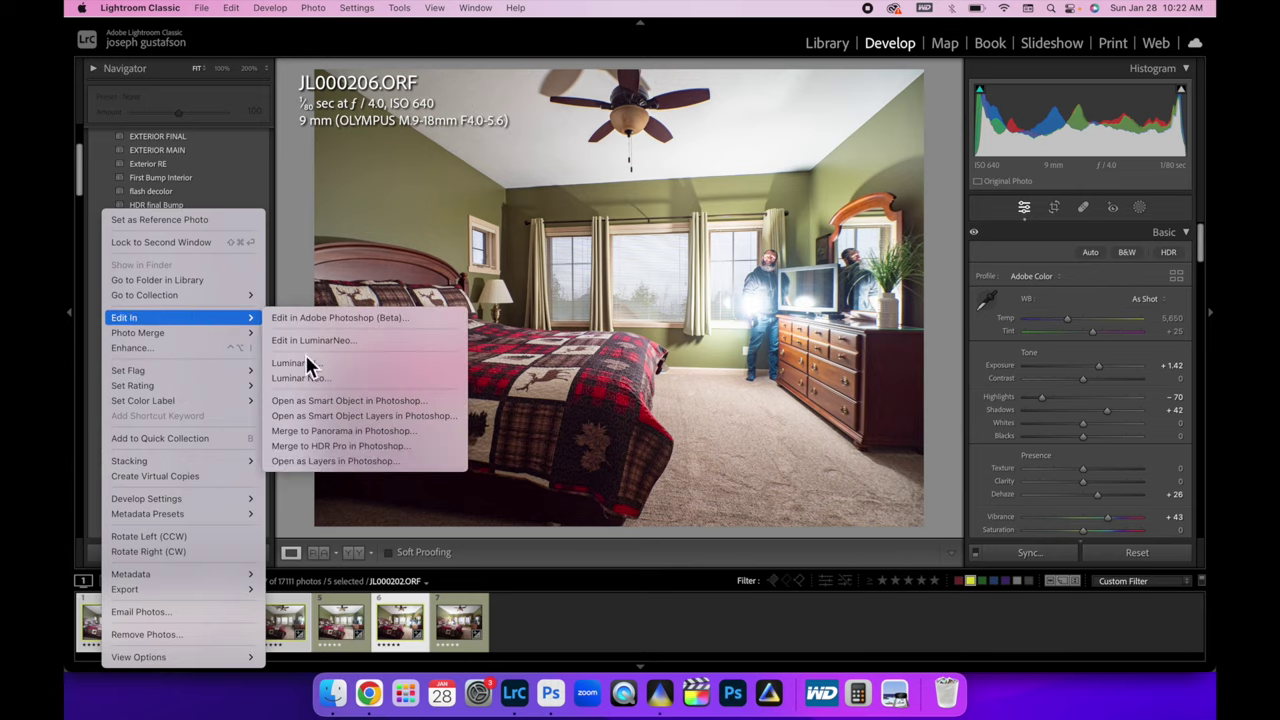
pyautogui.click(328, 461)
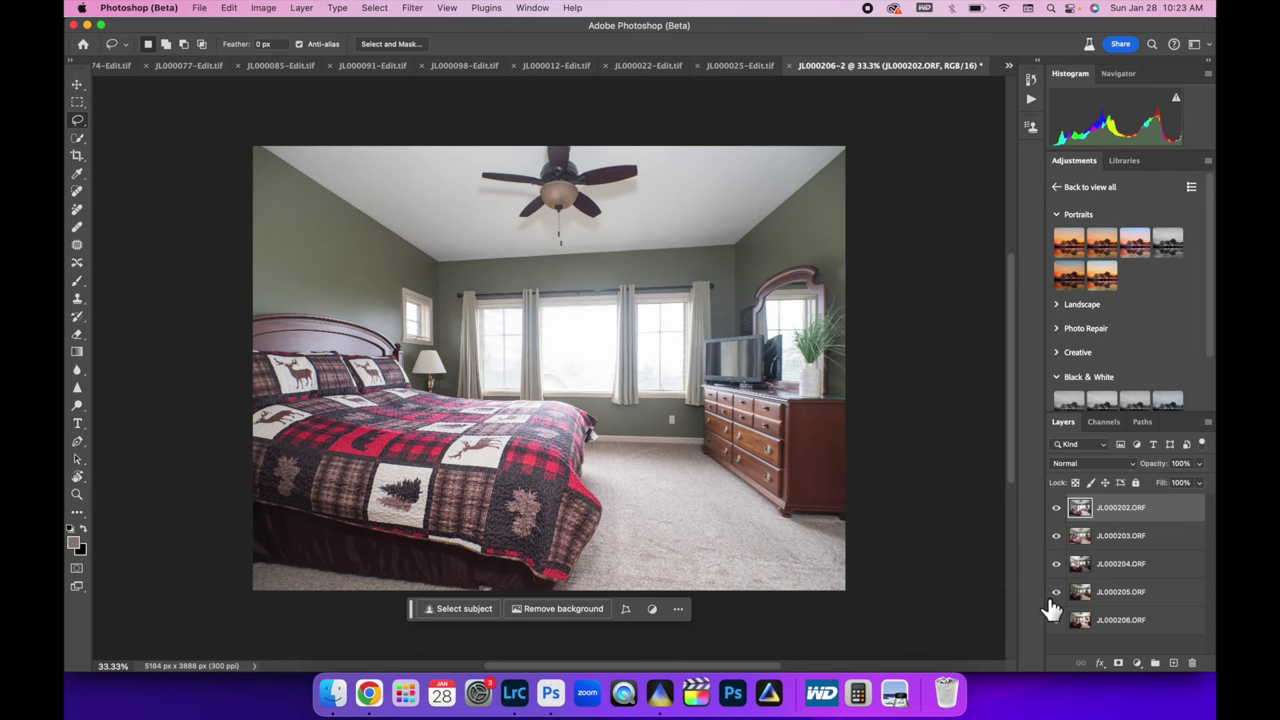
# Toggle the JL000202 through JL000205 layers off and on to compare the exposures.
pyautogui.click(1056, 508)
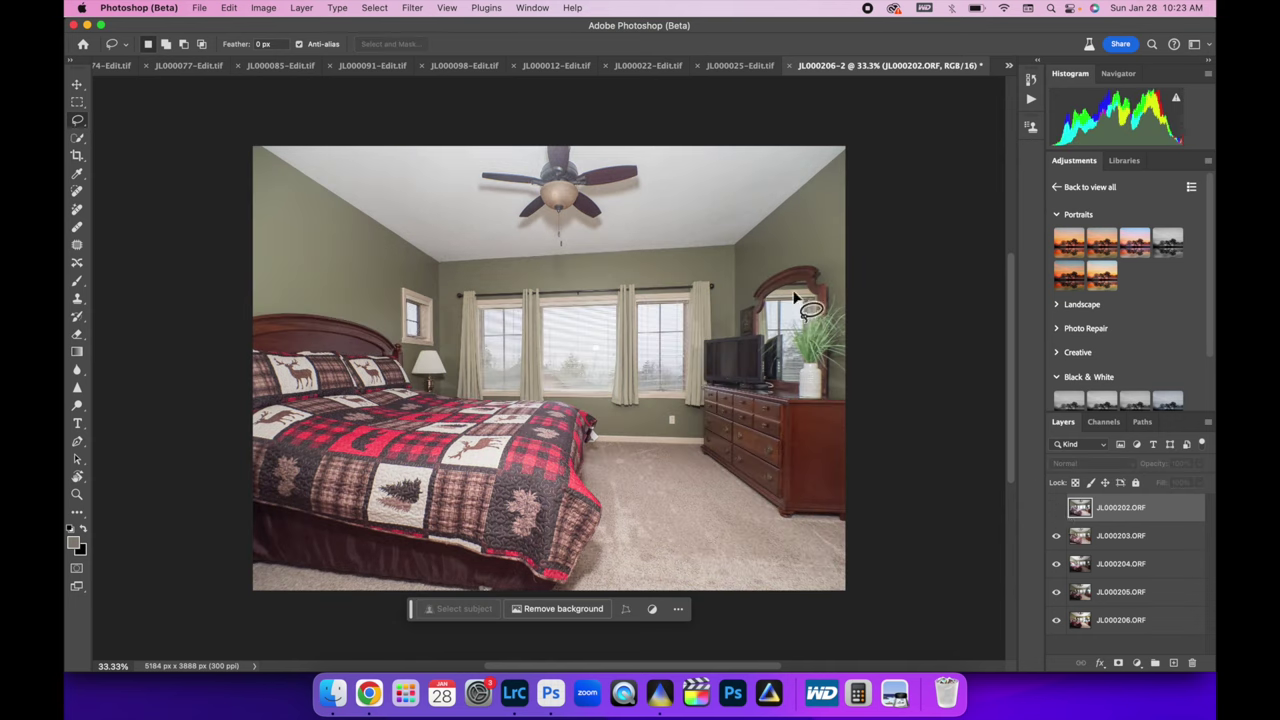
pyautogui.click(1056, 508)
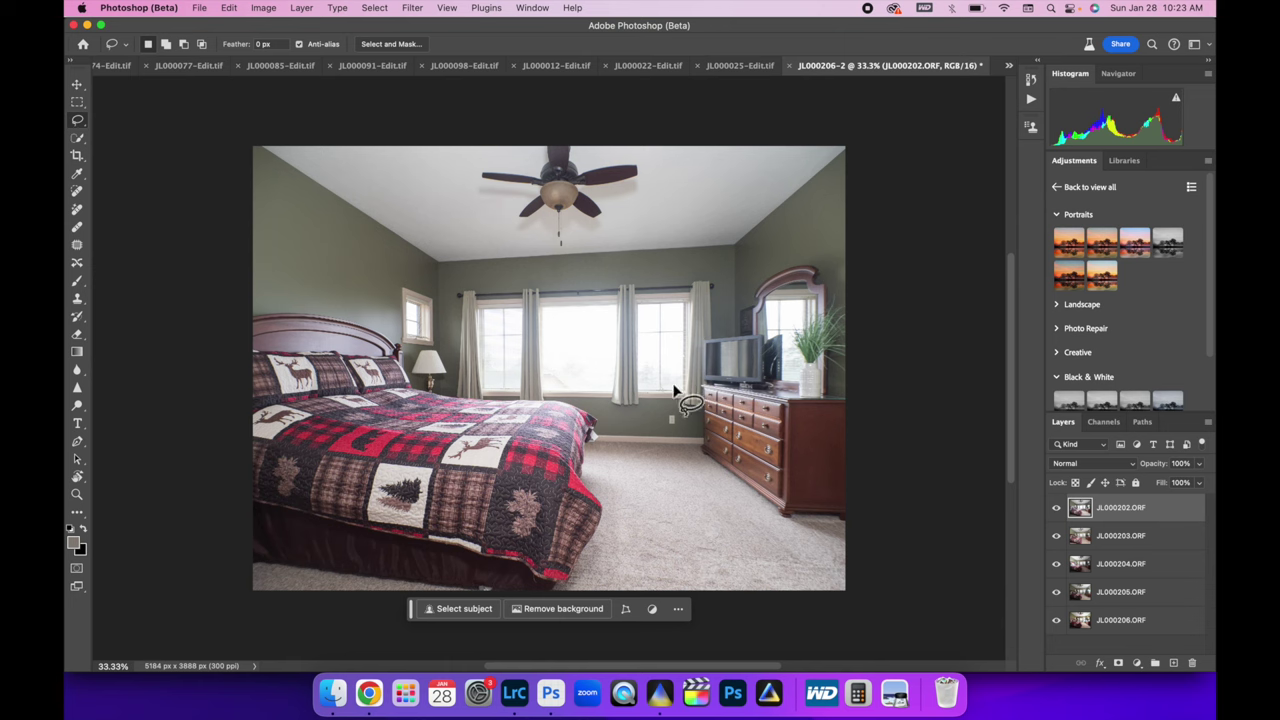
pyautogui.click(1057, 509)
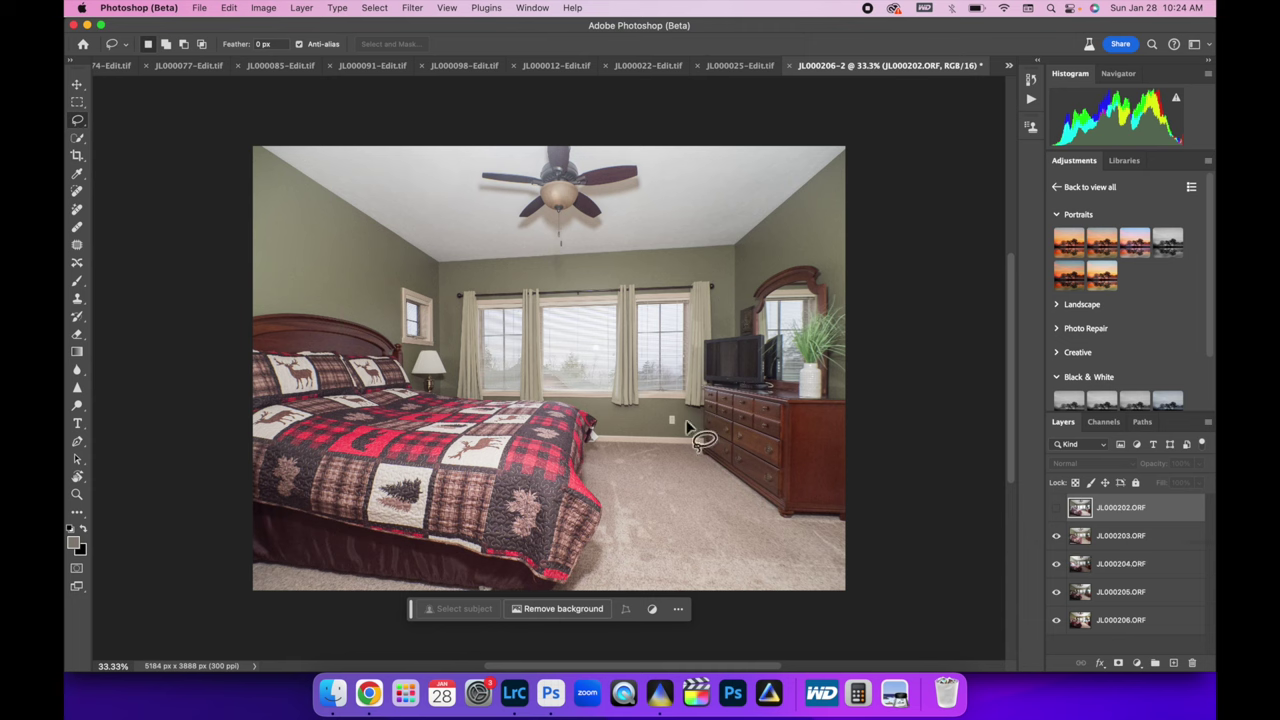
pyautogui.click(1056, 537)
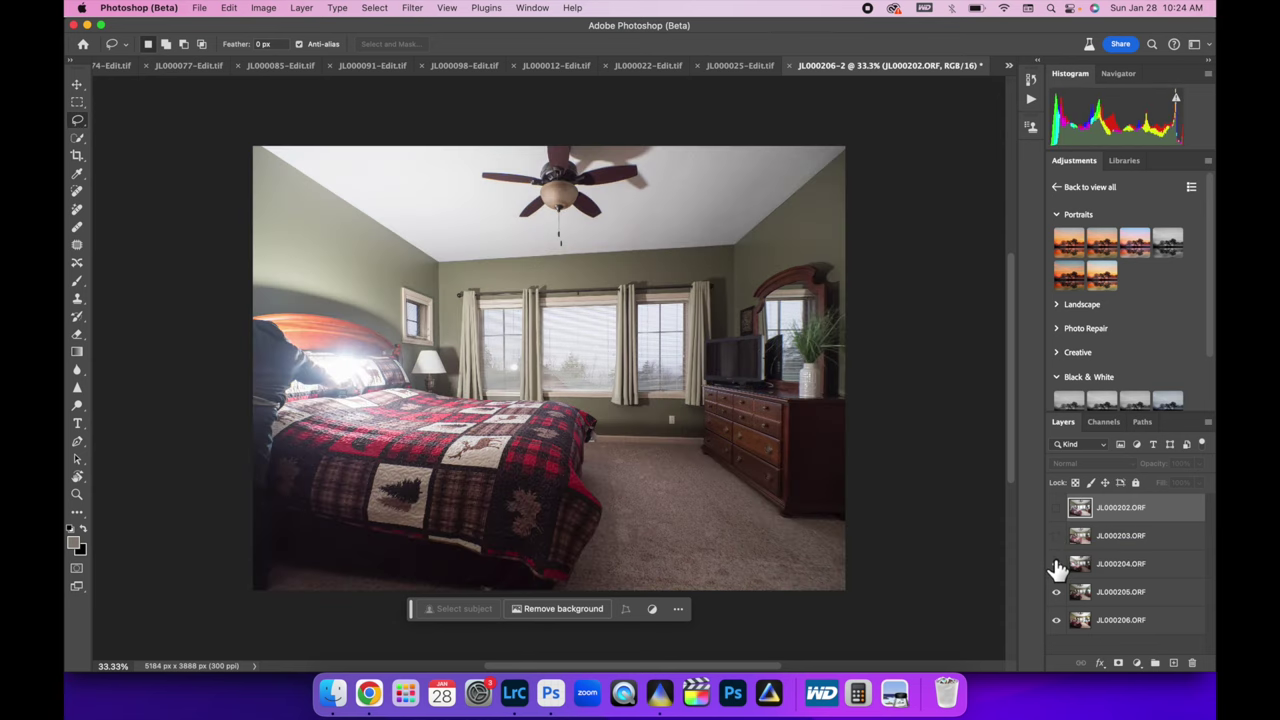
pyautogui.click(1057, 565)
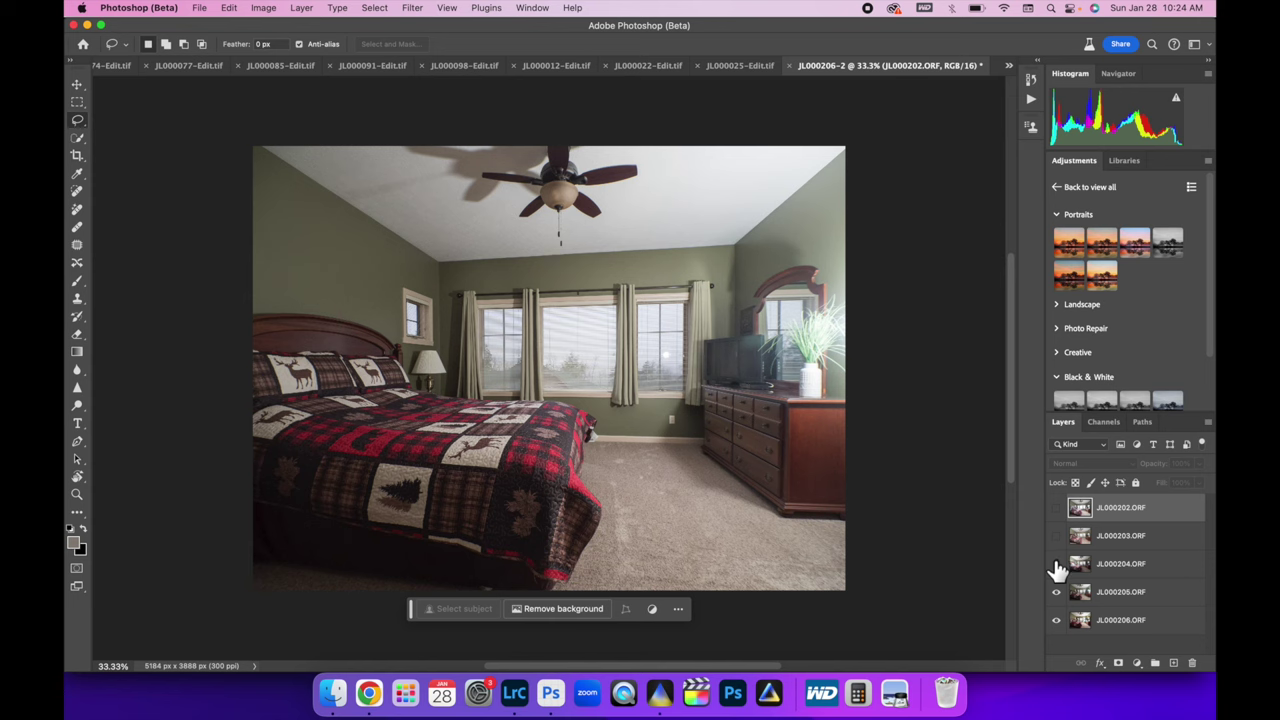
pyautogui.click(1056, 594)
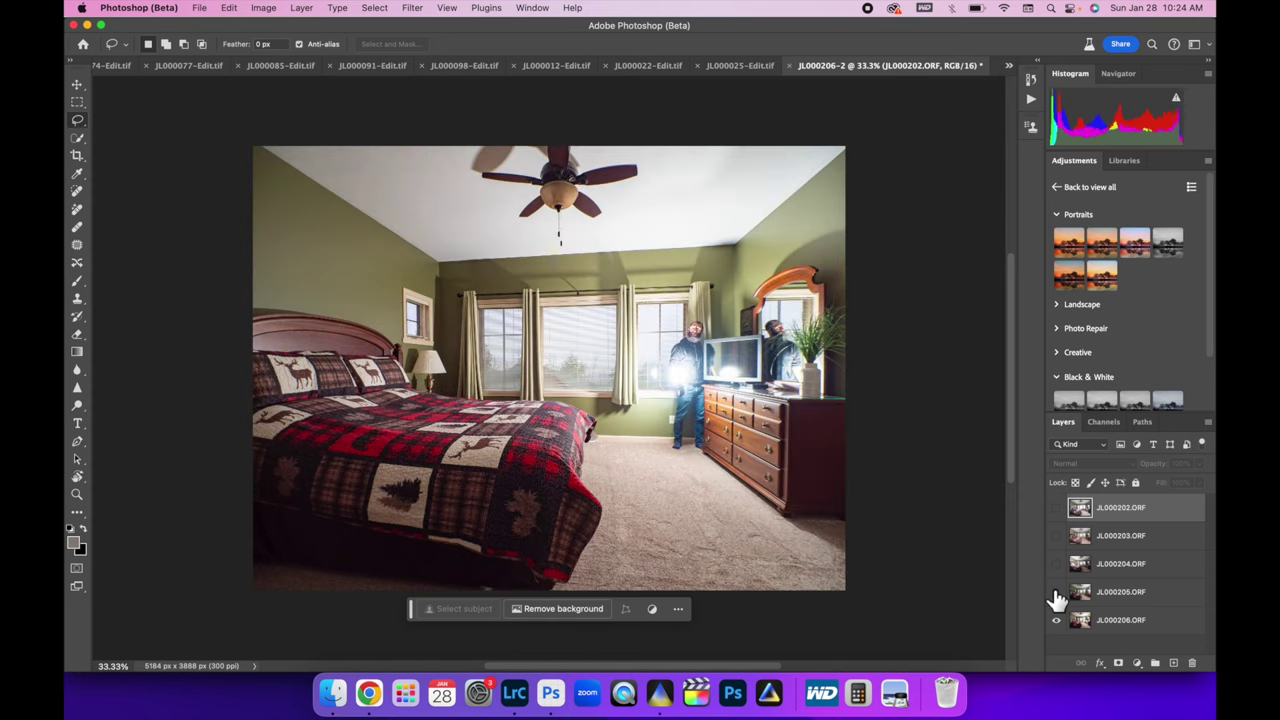
pyautogui.click(1056, 593)
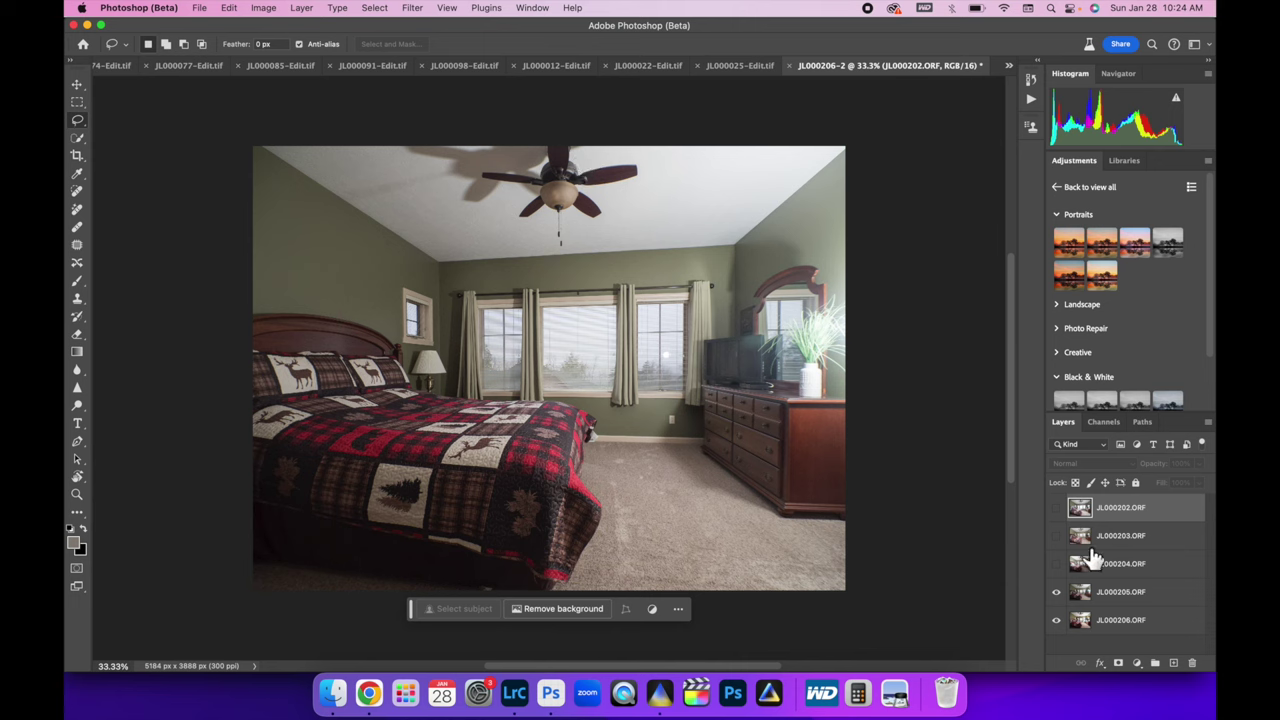
# Compare JL000205 with JL000206, then select JL000204.ORF and add a layer mask.
pyautogui.click(1057, 593)
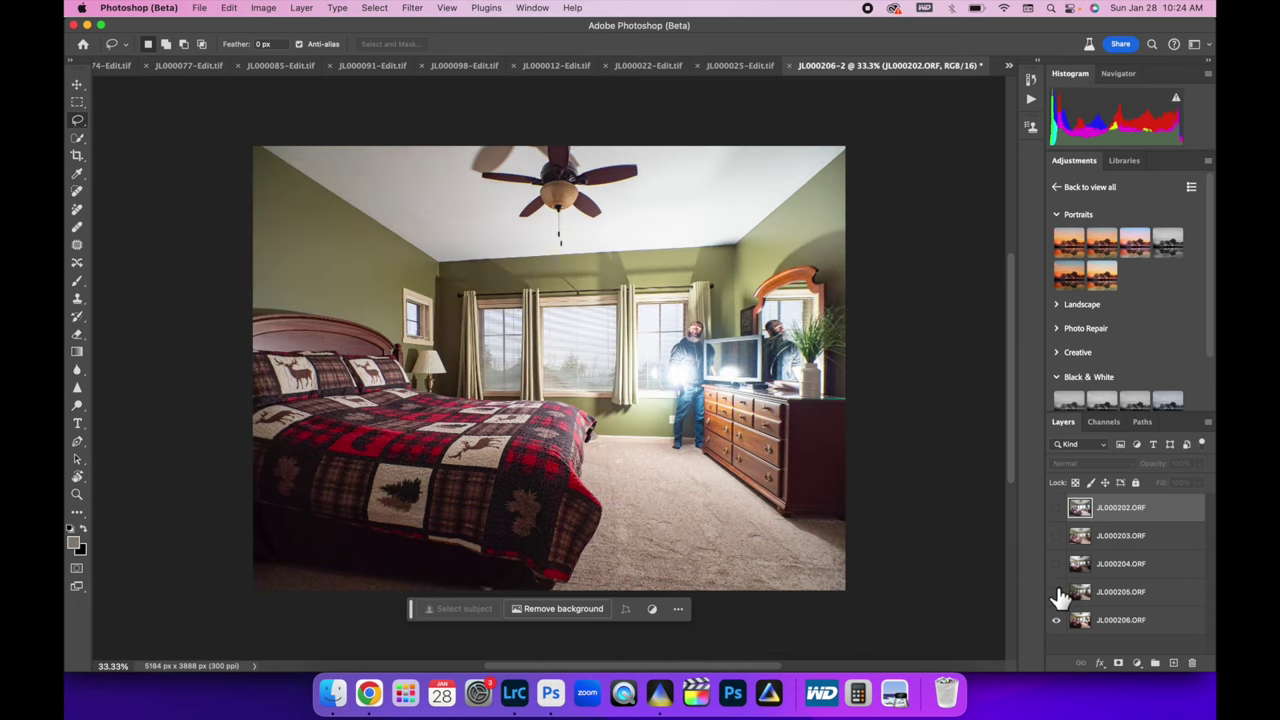
pyautogui.click(1057, 593)
pyautogui.click(1057, 593)
pyautogui.click(1057, 593)
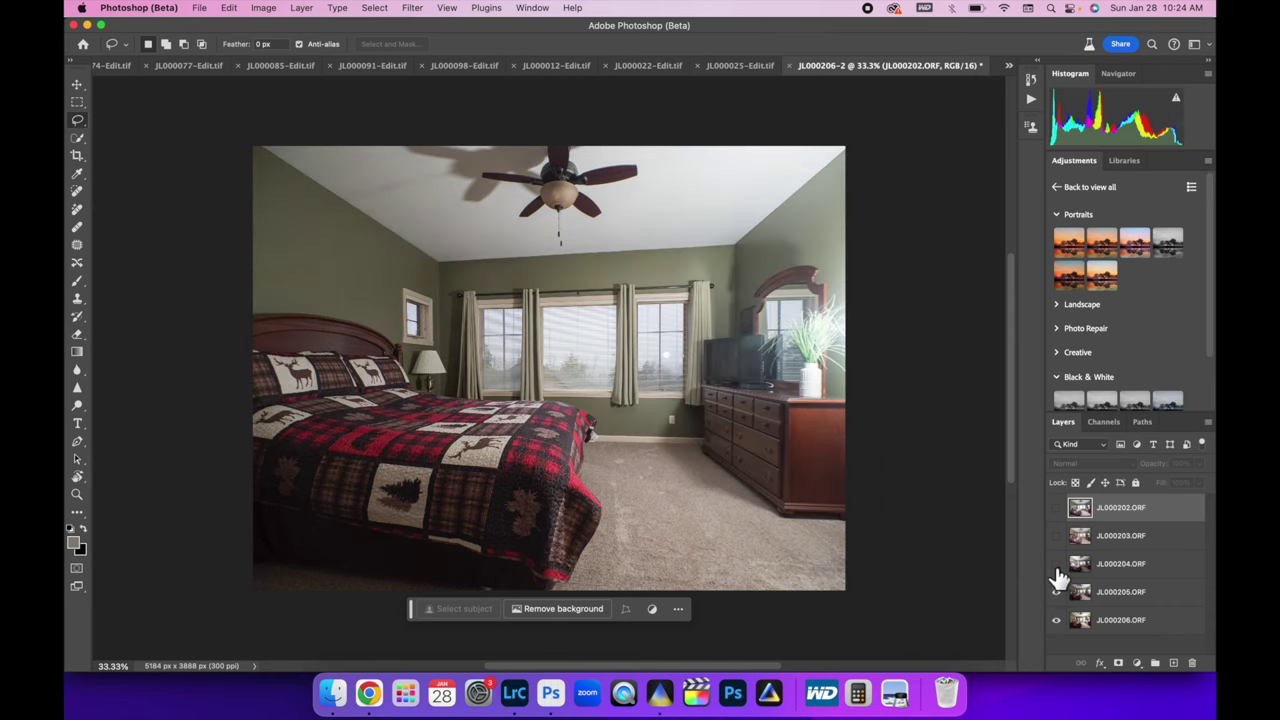
pyautogui.click(1057, 565)
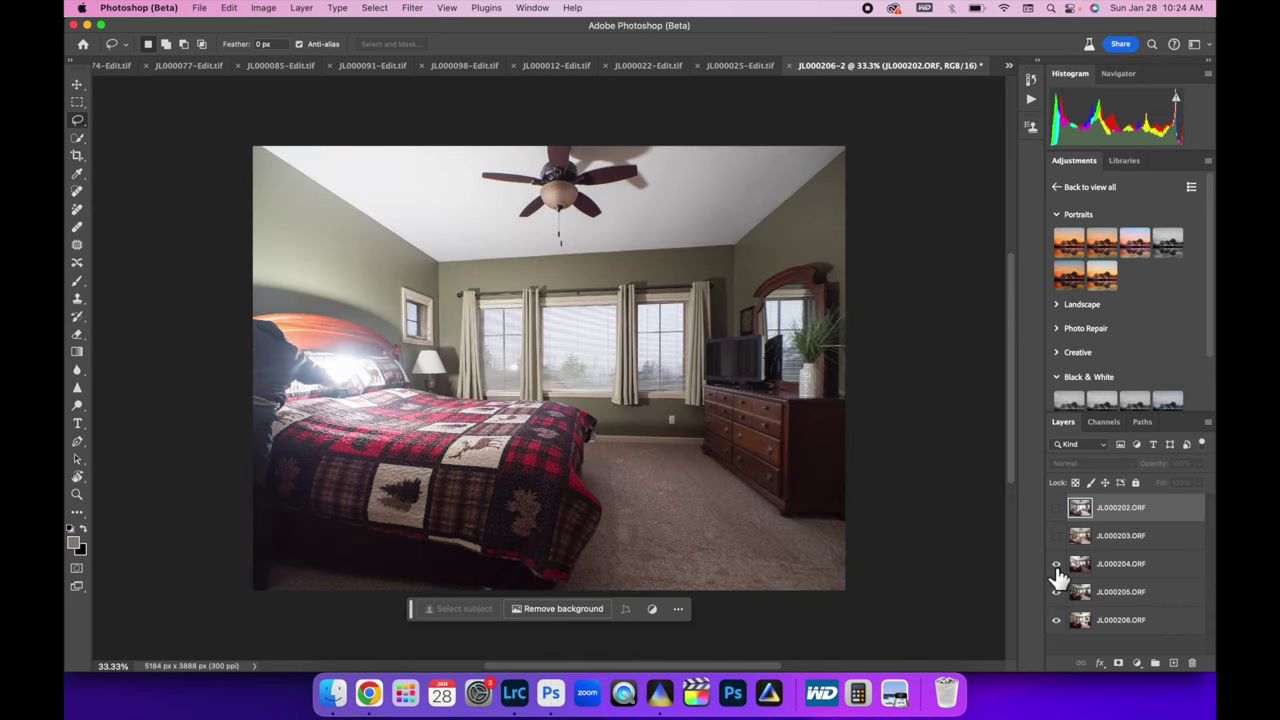
pyautogui.click(1137, 566)
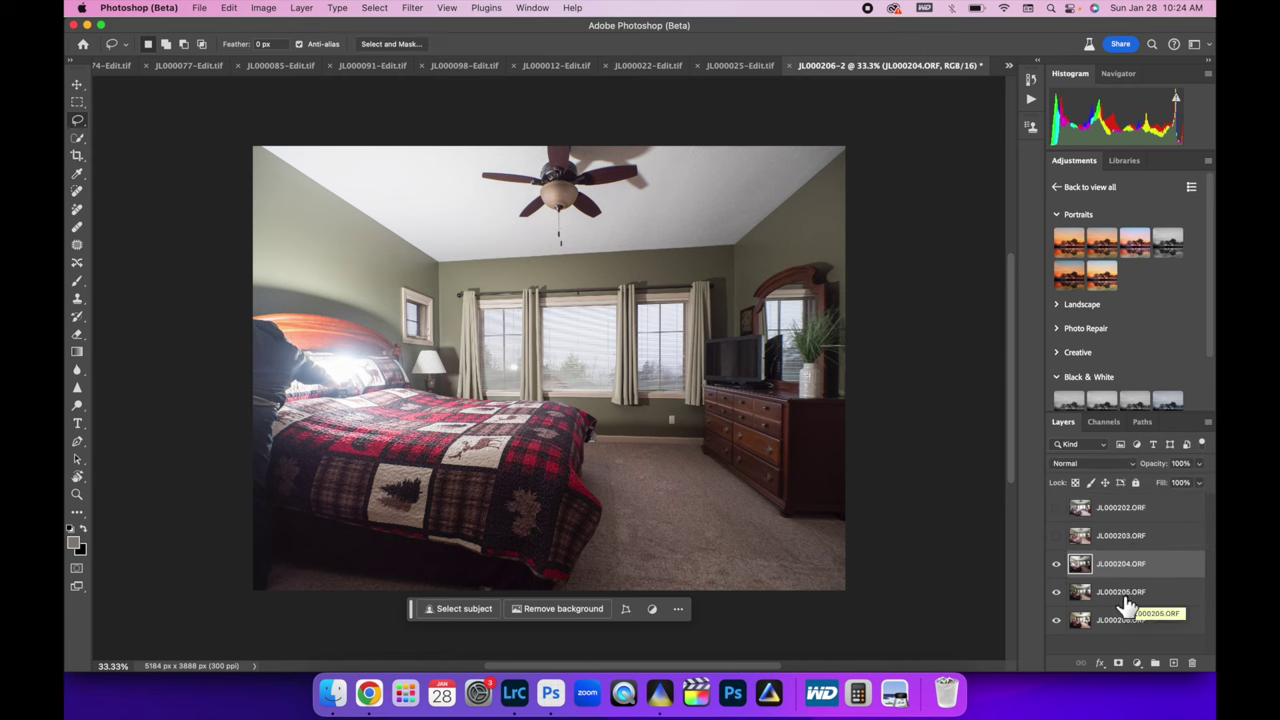
pyautogui.click(1118, 664)
# Invert JL000204's mask to black and paint its ceiling fan back into view.
pyautogui.press('super+i')
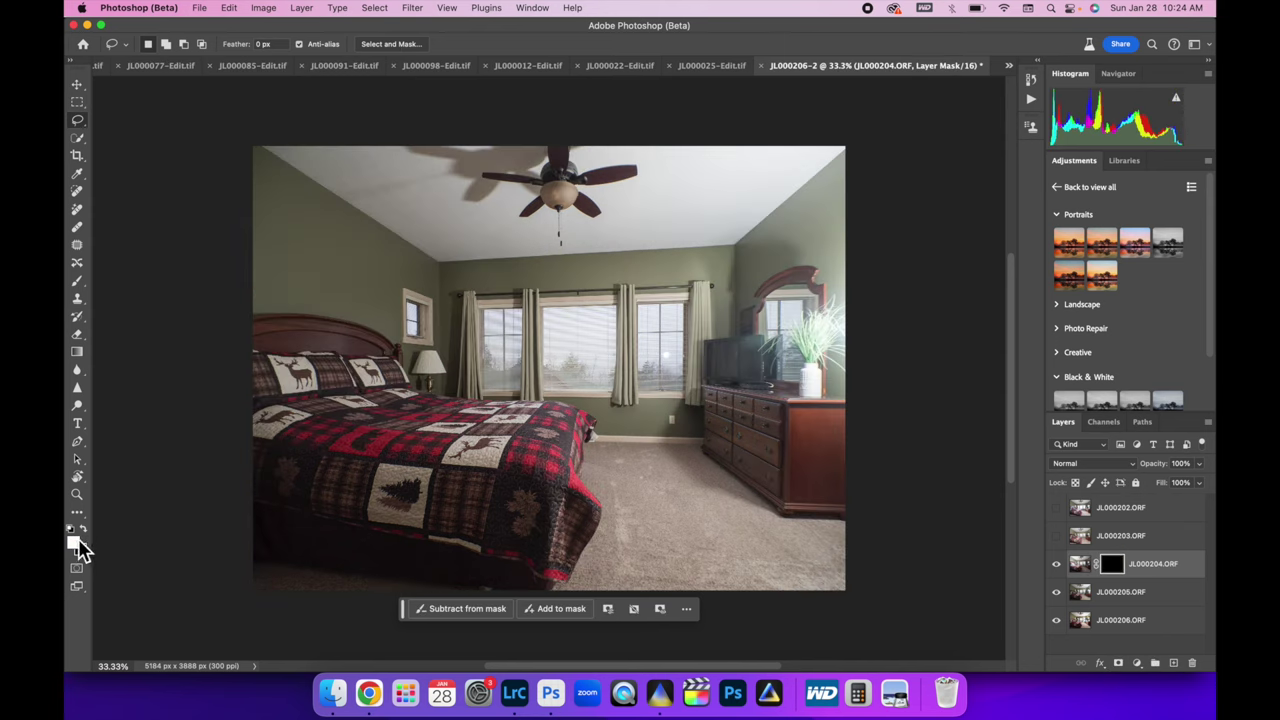
pyautogui.click(77, 282)
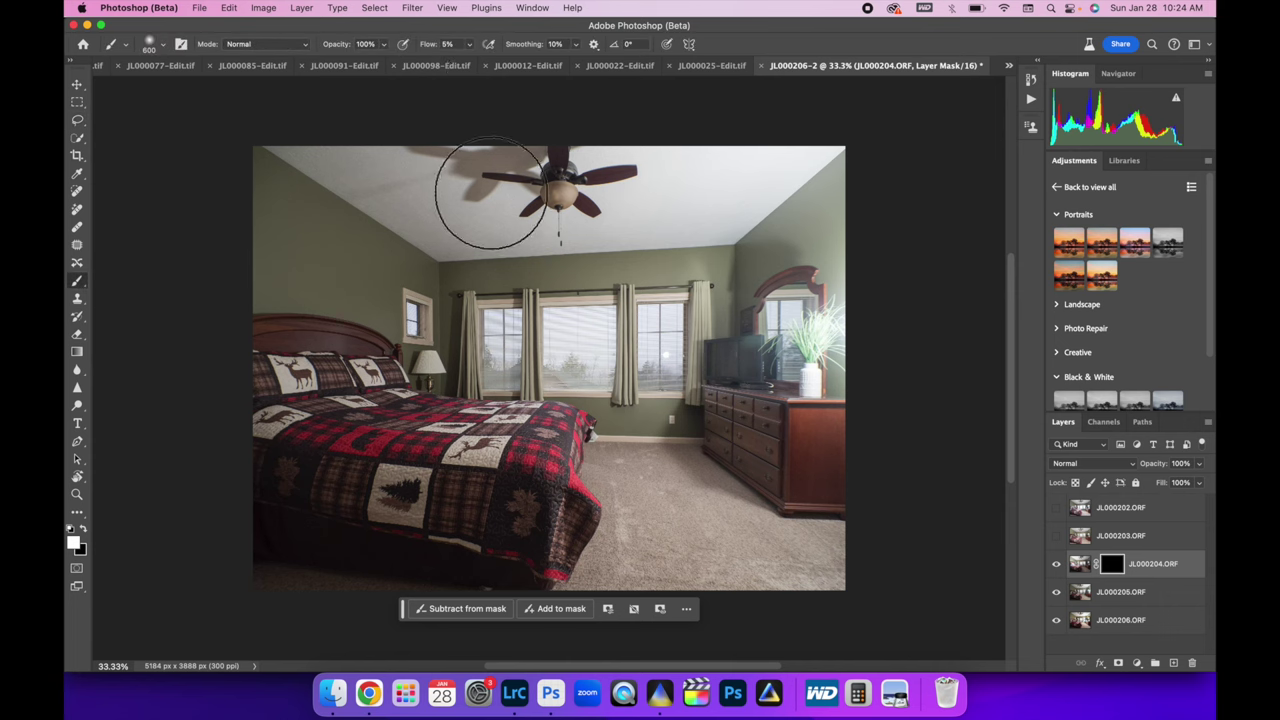
pyautogui.moveTo(541, 115)
pyautogui.mouseDown()
pyautogui.moveTo(522, 210)
pyautogui.moveTo(540, 134)
pyautogui.moveTo(533, 185)
pyautogui.moveTo(540, 153)
pyautogui.moveTo(538, 168)
pyautogui.moveTo(561, 144)
pyautogui.moveTo(520, 183)
pyautogui.moveTo(537, 138)
pyautogui.moveTo(504, 213)
pyautogui.moveTo(534, 160)
pyautogui.moveTo(509, 182)
pyautogui.moveTo(513, 150)
pyautogui.moveTo(449, 147)
pyautogui.moveTo(444, 170)
pyautogui.moveTo(334, 234)
pyautogui.moveTo(389, 173)
pyautogui.moveTo(374, 179)
pyautogui.moveTo(456, 122)
pyautogui.moveTo(406, 179)
pyautogui.moveTo(462, 98)
pyautogui.moveTo(397, 153)
pyautogui.moveTo(325, 126)
pyautogui.moveTo(367, 161)
pyautogui.moveTo(289, 145)
pyautogui.moveTo(359, 181)
pyautogui.moveTo(325, 164)
pyautogui.moveTo(381, 226)
pyautogui.moveTo(422, 206)
pyautogui.mouseUp()
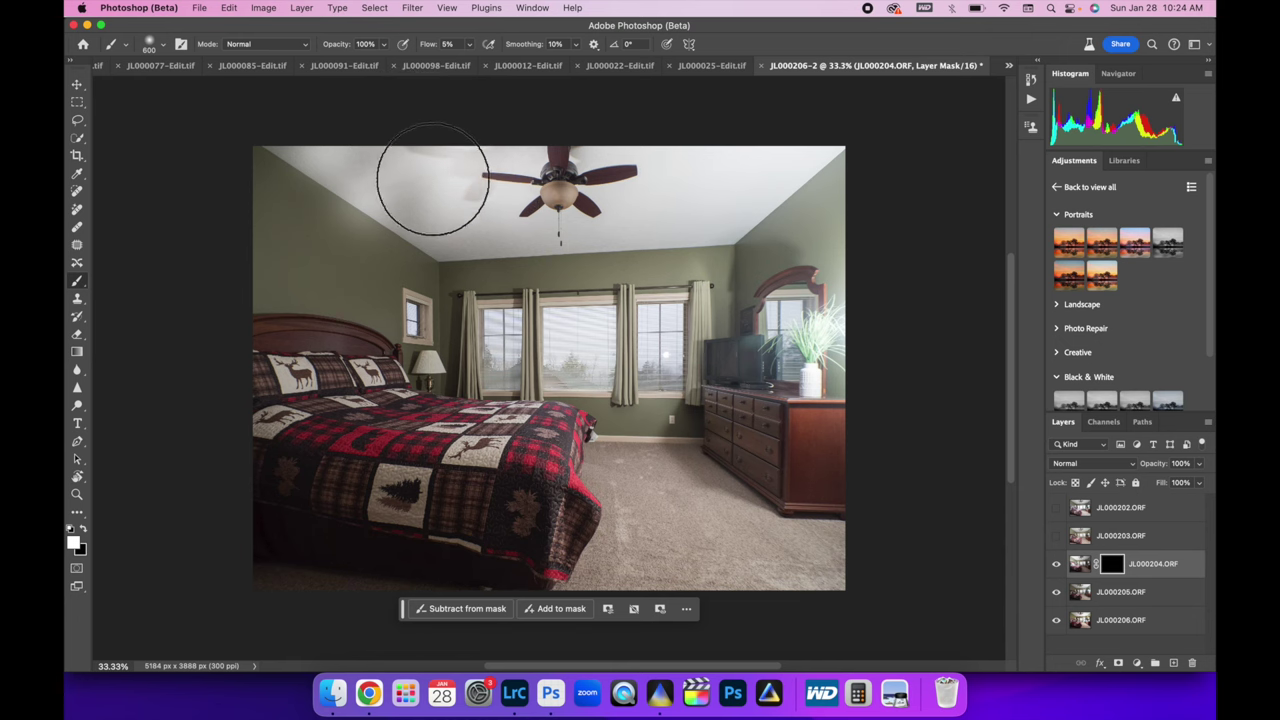
pyautogui.moveTo(505, 193)
pyautogui.mouseDown()
pyautogui.moveTo(469, 193)
pyautogui.moveTo(542, 175)
pyautogui.moveTo(503, 200)
pyautogui.moveTo(504, 150)
pyautogui.moveTo(491, 213)
pyautogui.moveTo(464, 112)
pyautogui.moveTo(450, 173)
pyautogui.moveTo(414, 142)
pyautogui.moveTo(483, 171)
pyautogui.moveTo(385, 160)
pyautogui.moveTo(447, 149)
pyautogui.moveTo(346, 132)
pyautogui.moveTo(460, 170)
pyautogui.moveTo(420, 195)
pyautogui.moveTo(523, 160)
pyautogui.moveTo(534, 138)
pyautogui.moveTo(510, 252)
pyautogui.moveTo(525, 252)
pyautogui.moveTo(375, 222)
pyautogui.moveTo(368, 188)
pyautogui.moveTo(483, 223)
pyautogui.moveTo(322, 124)
pyautogui.moveTo(397, 142)
pyautogui.moveTo(393, 176)
pyautogui.moveTo(470, 148)
pyautogui.moveTo(480, 184)
pyautogui.moveTo(515, 132)
pyautogui.moveTo(524, 166)
pyautogui.moveTo(496, 193)
pyautogui.moveTo(294, 146)
pyautogui.moveTo(289, 169)
pyautogui.moveTo(272, 133)
pyautogui.moveTo(457, 251)
pyautogui.mouseUp()
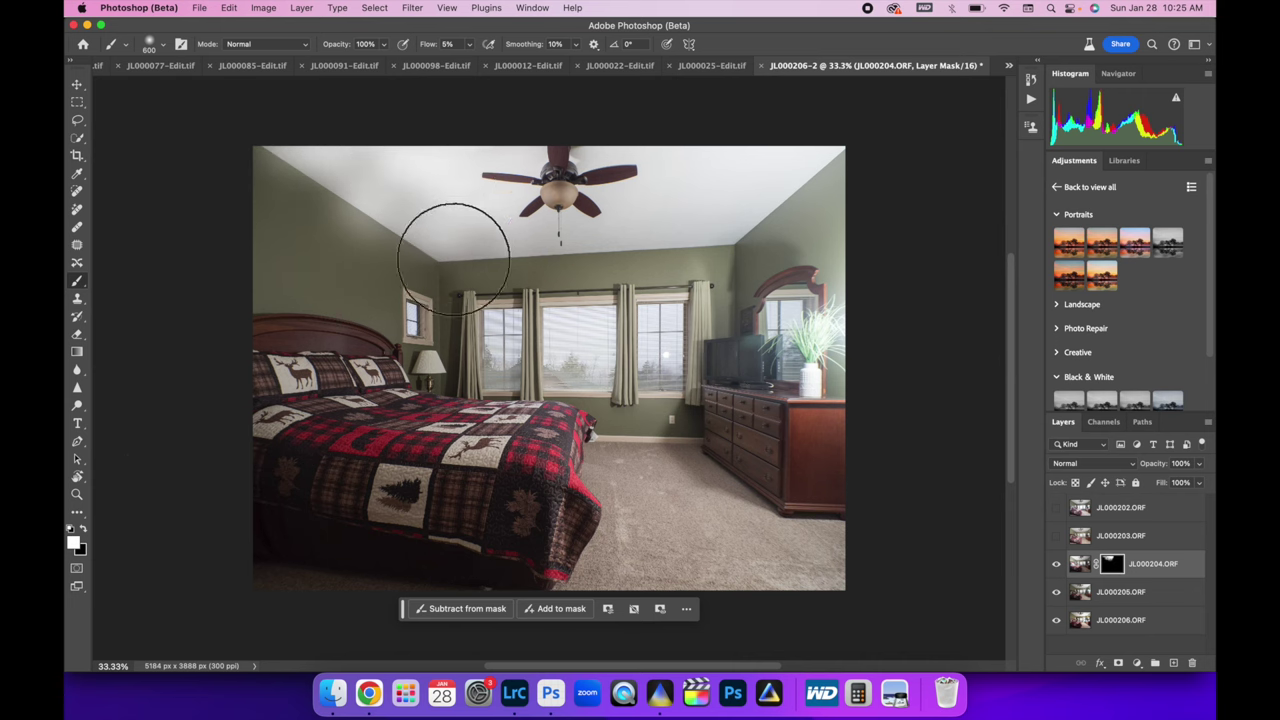
# Refine JL000204's mask across the upper ceiling in black and move JL000206.ORF above it.
pyautogui.click(83, 529)
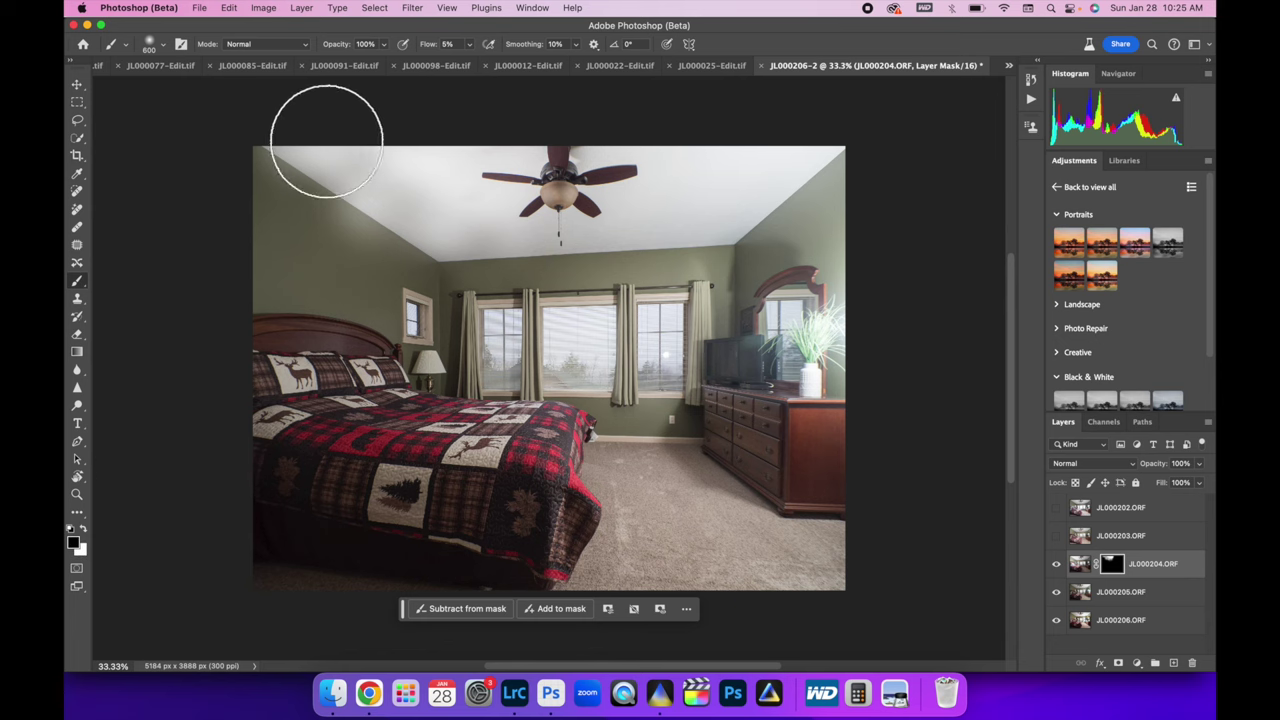
pyautogui.moveTo(267, 153)
pyautogui.mouseDown()
pyautogui.moveTo(334, 194)
pyautogui.moveTo(443, 214)
pyautogui.moveTo(314, 194)
pyautogui.moveTo(327, 207)
pyautogui.moveTo(363, 209)
pyautogui.moveTo(286, 157)
pyautogui.moveTo(380, 223)
pyautogui.moveTo(370, 235)
pyautogui.mouseUp()
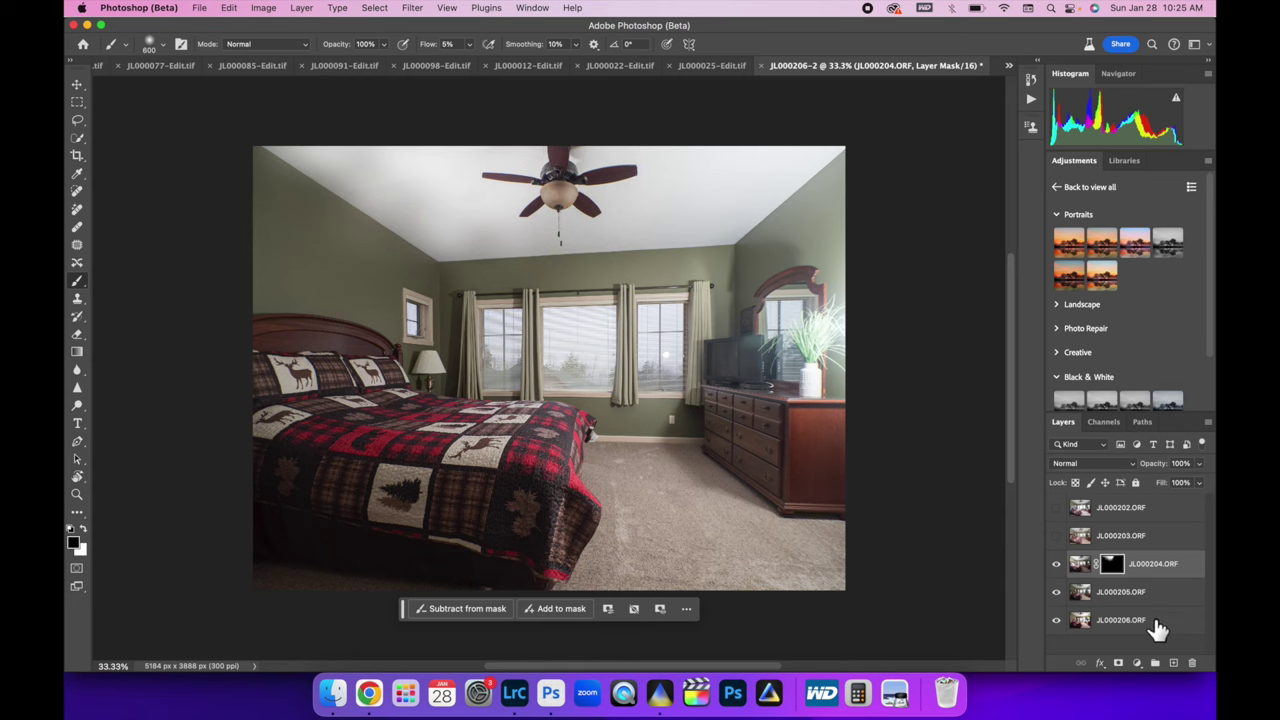
pyautogui.moveTo(1155, 628); pyautogui.dragTo(1147, 563)
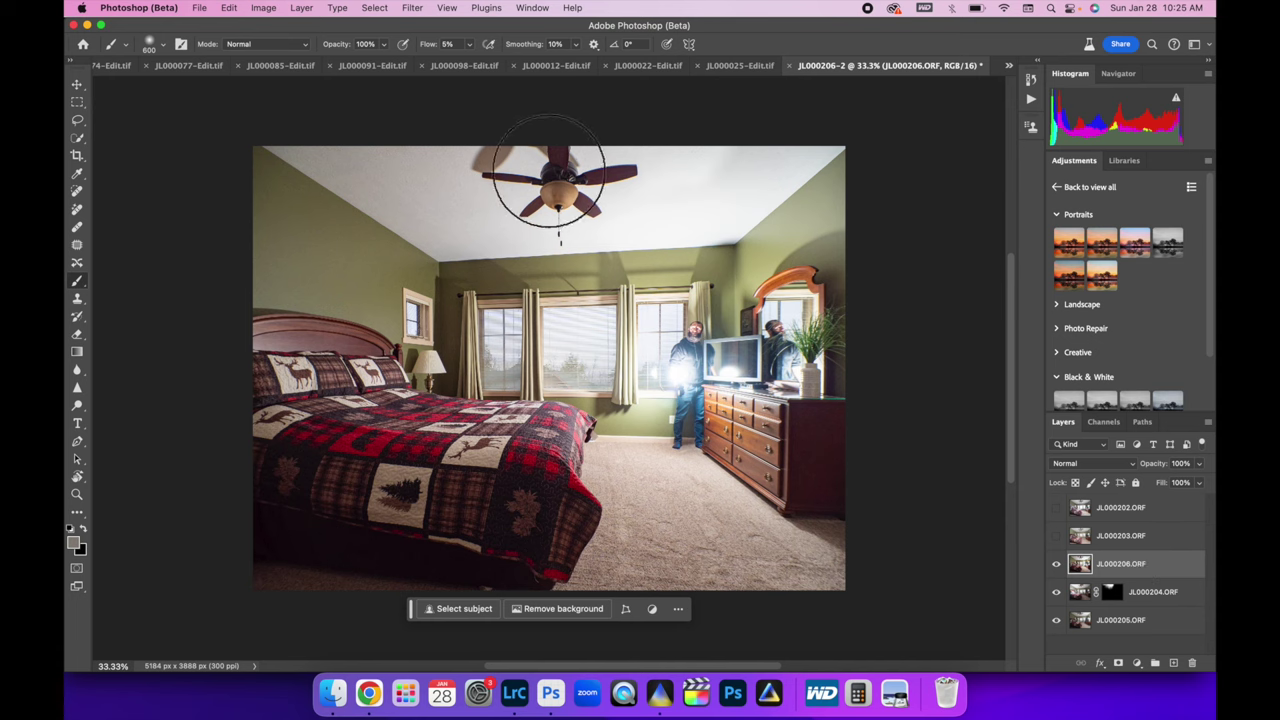
# Add a black, fully hiding layer mask to JL000206.ORF with white as the paint colour.
pyautogui.click(1118, 664)
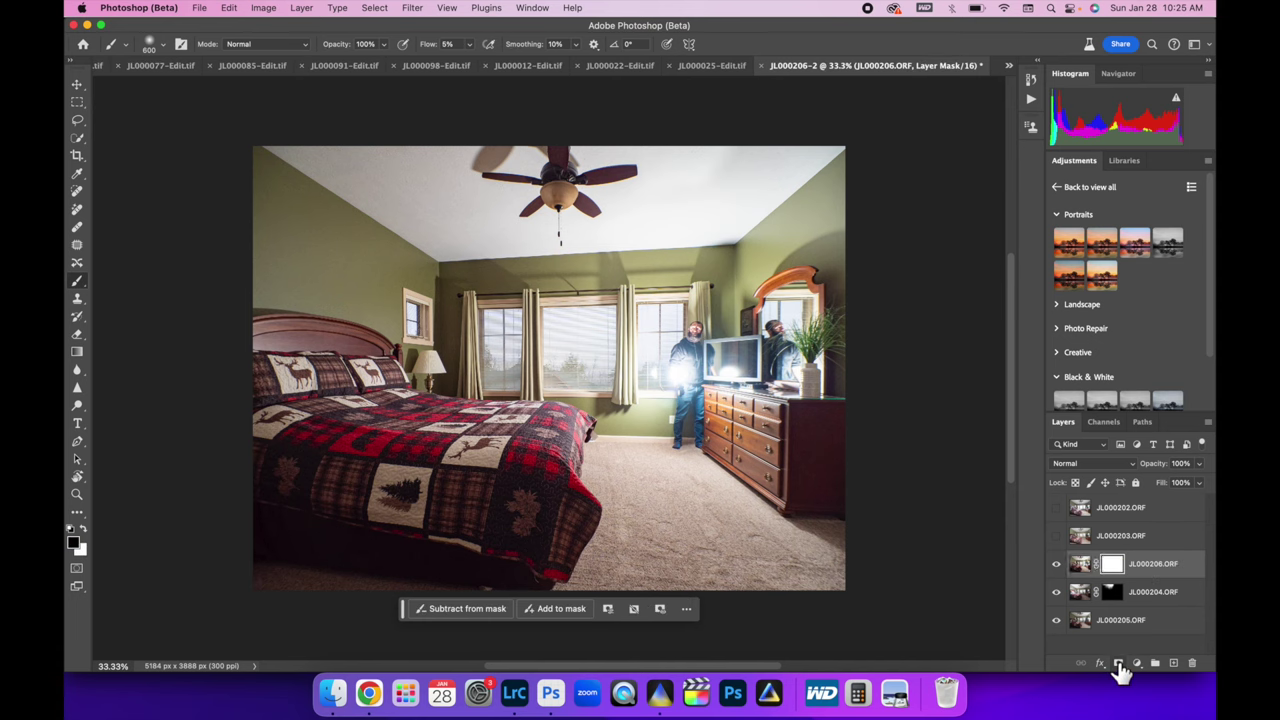
pyautogui.press('super+i')
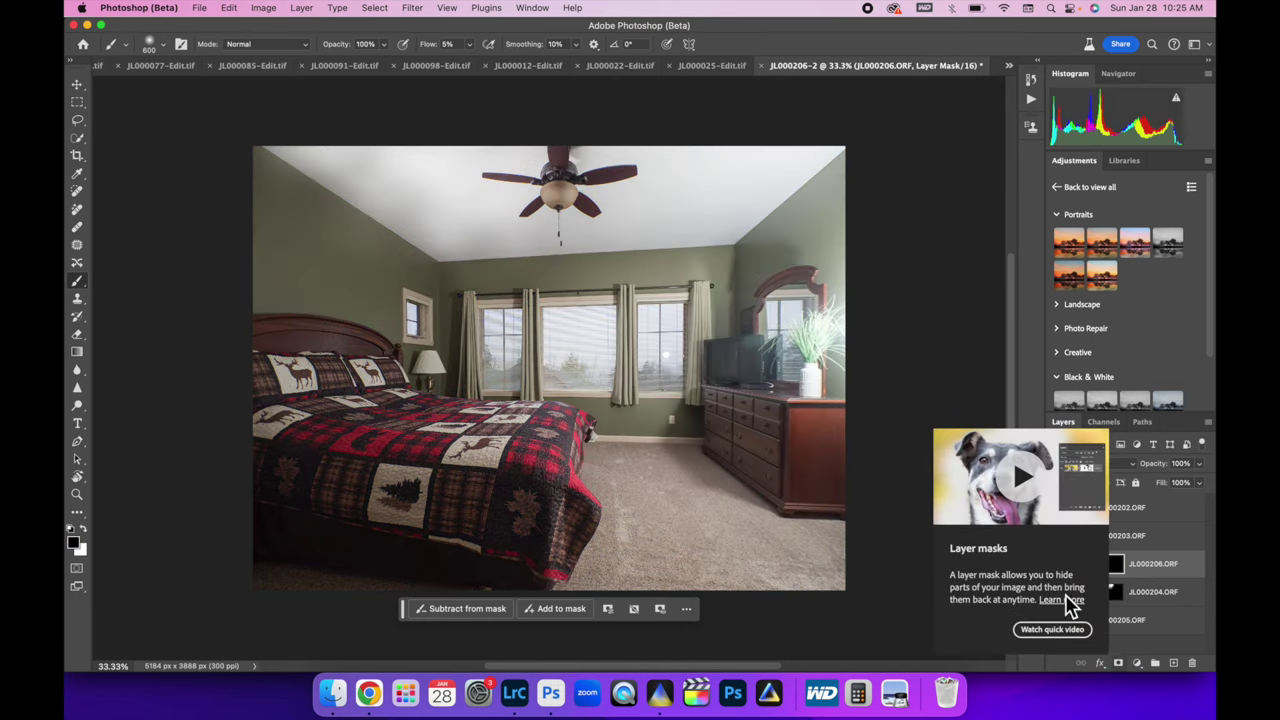
pyautogui.click(84, 531)
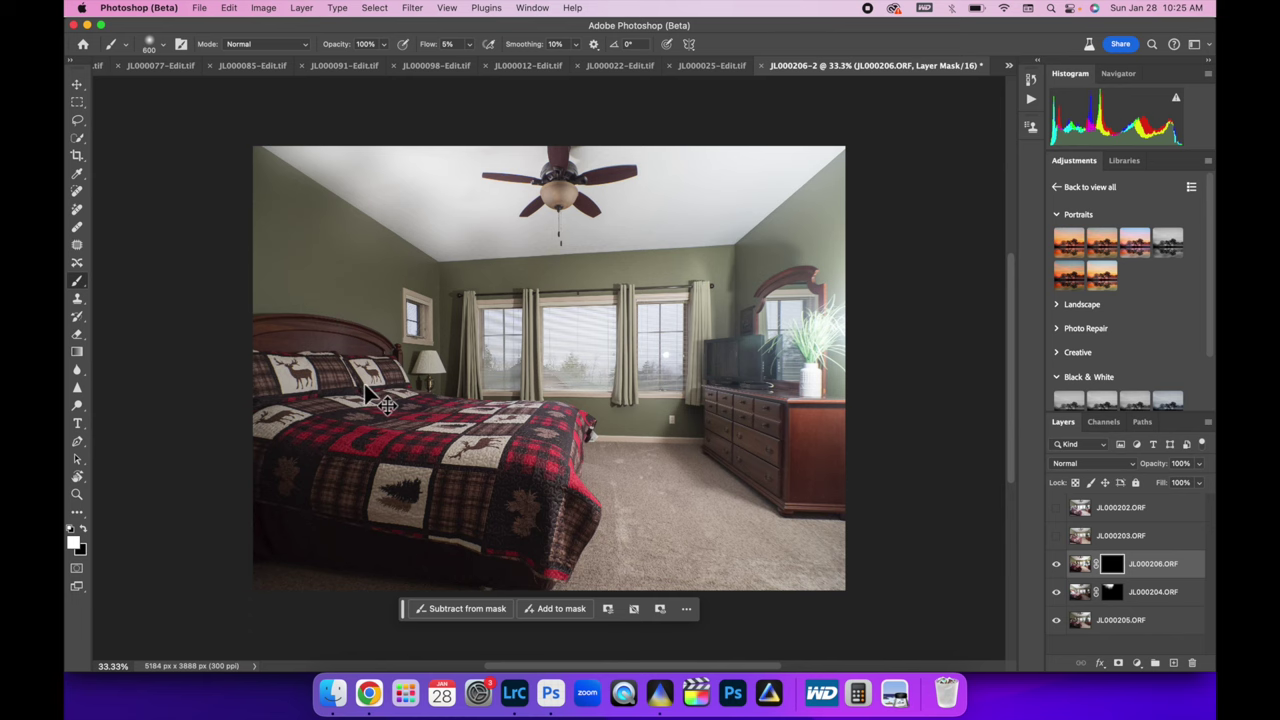
# Zoom in near the fan, shrink the brush, target JL000204's mask, and turn on JL000203.
pyautogui.press('super+equal')
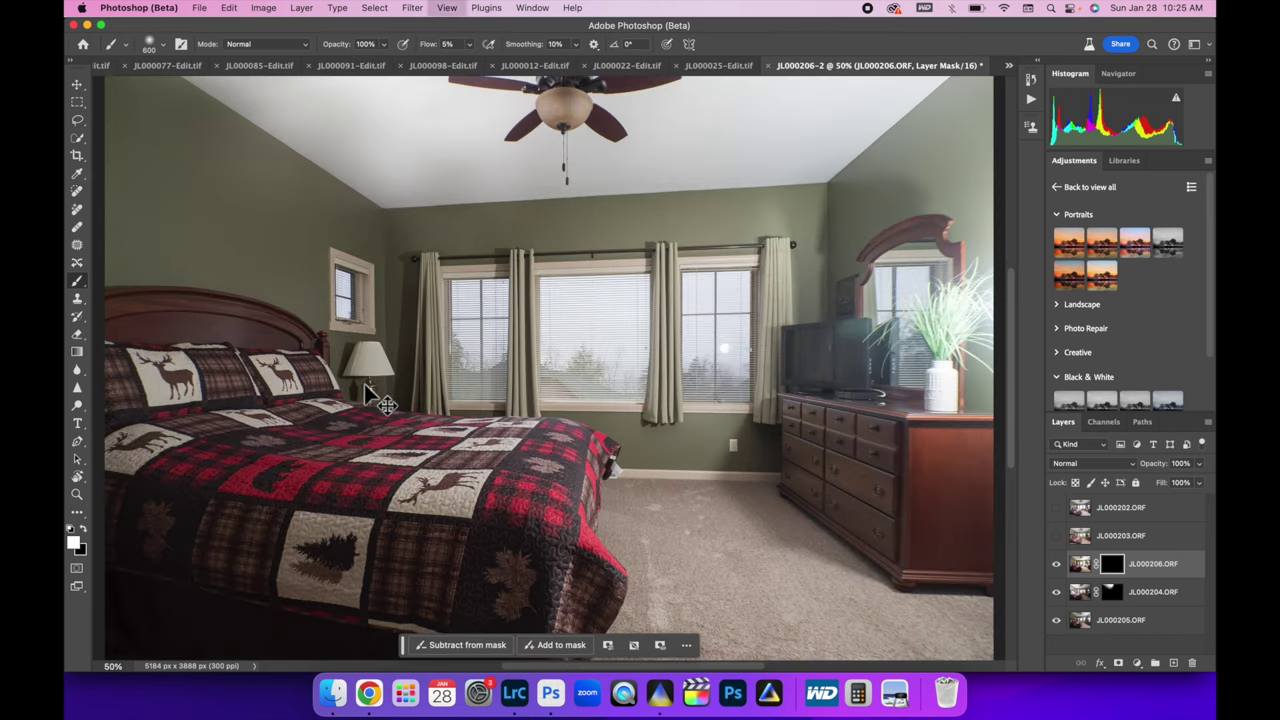
pyautogui.press('super+equal')
pyautogui.hscroll(5, 365, 385)
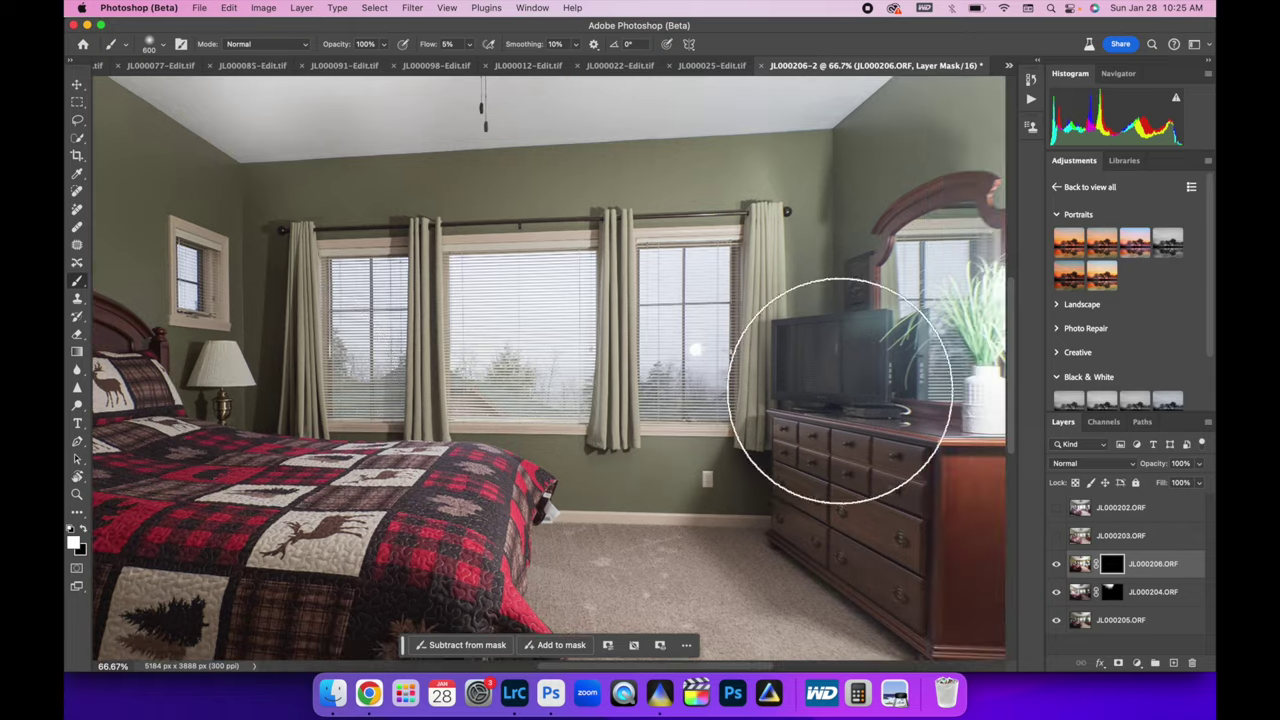
pyautogui.scroll(5, 857, 400)
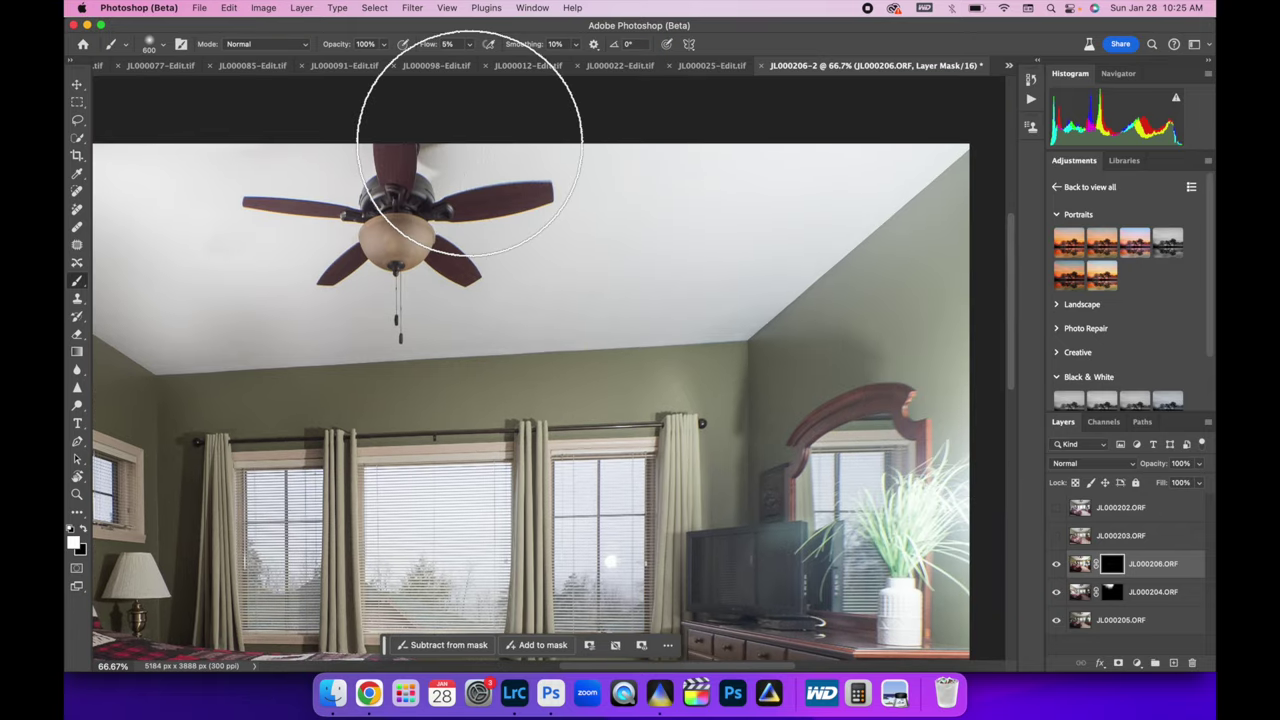
pyautogui.press('[')
pyautogui.press('[')
pyautogui.press('[')
pyautogui.press('[')
pyautogui.press('[')
pyautogui.press('[')
pyautogui.press('[')
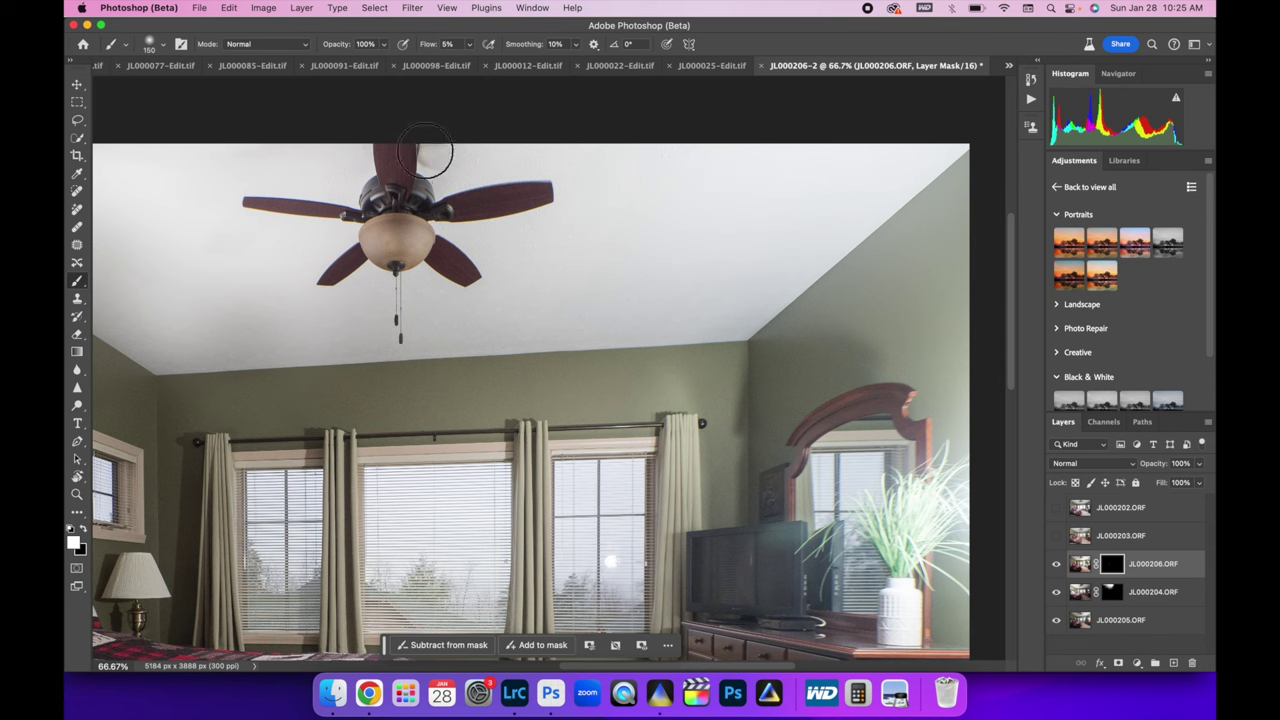
pyautogui.hotkey('alt', '[')
pyautogui.click(85, 530)
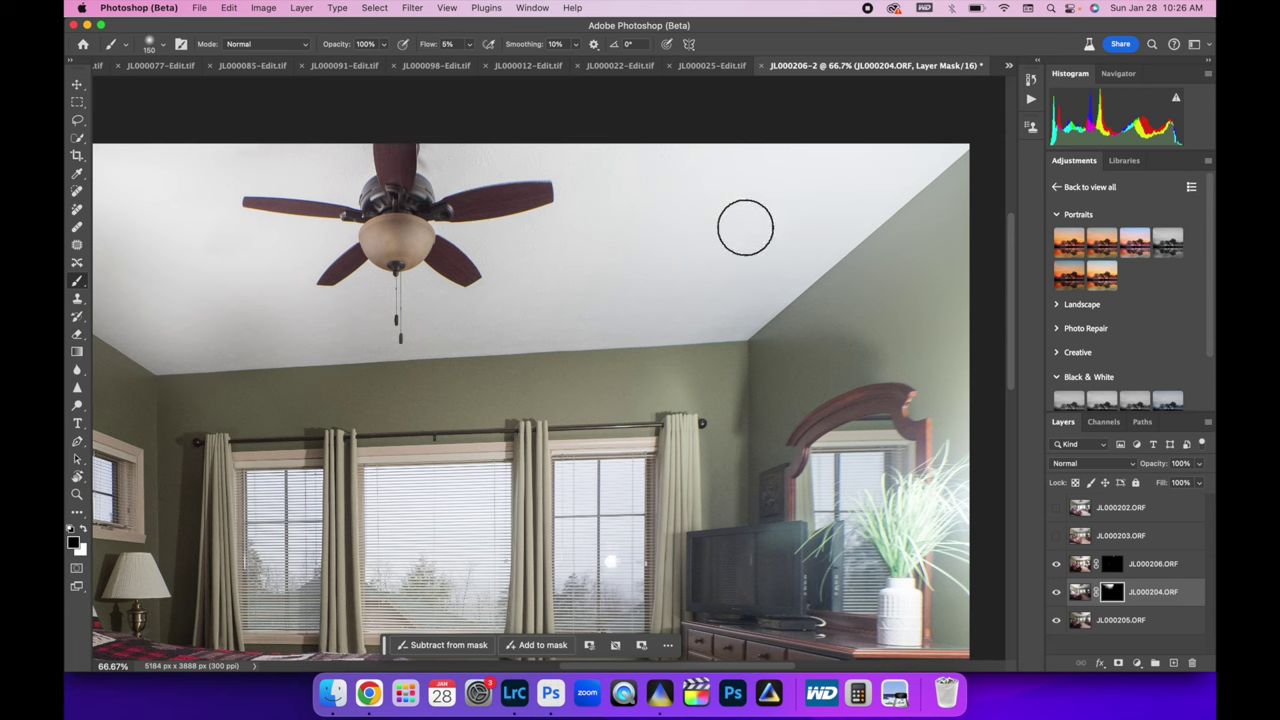
pyautogui.click(1057, 538)
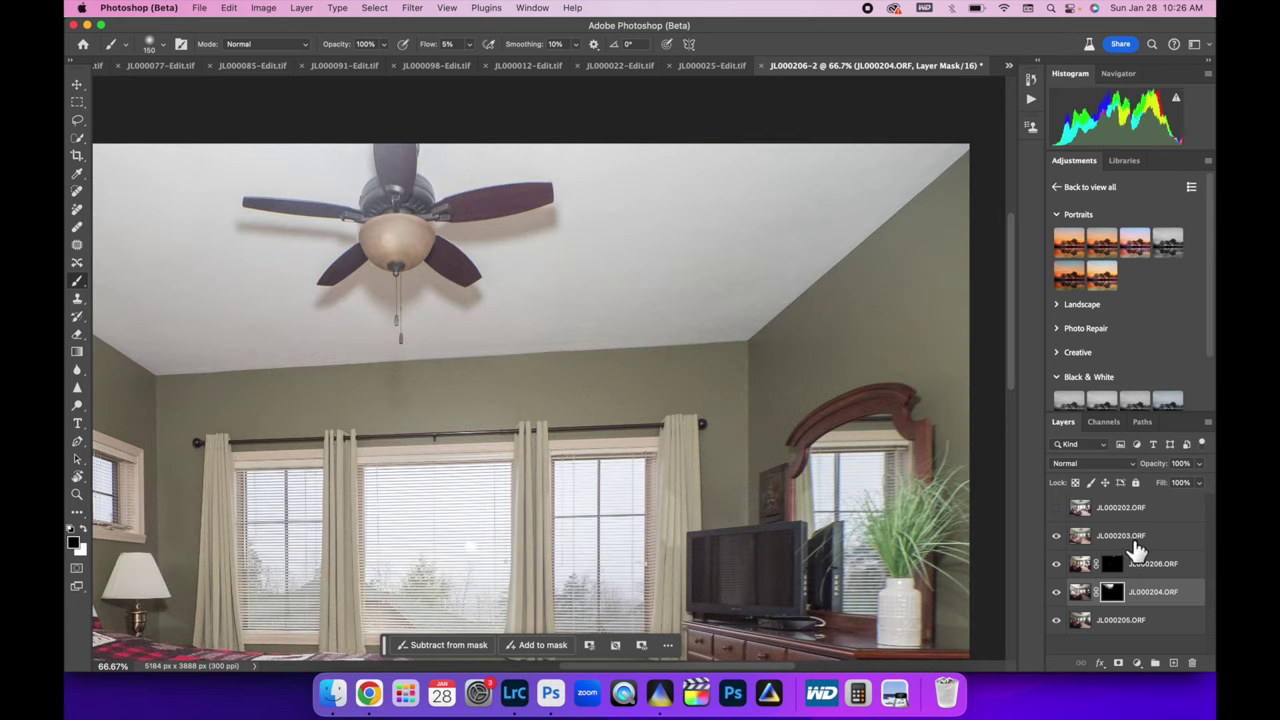
# Select JL000203.ORF, add a layer mask and invert it to black.
pyautogui.click(1138, 551)
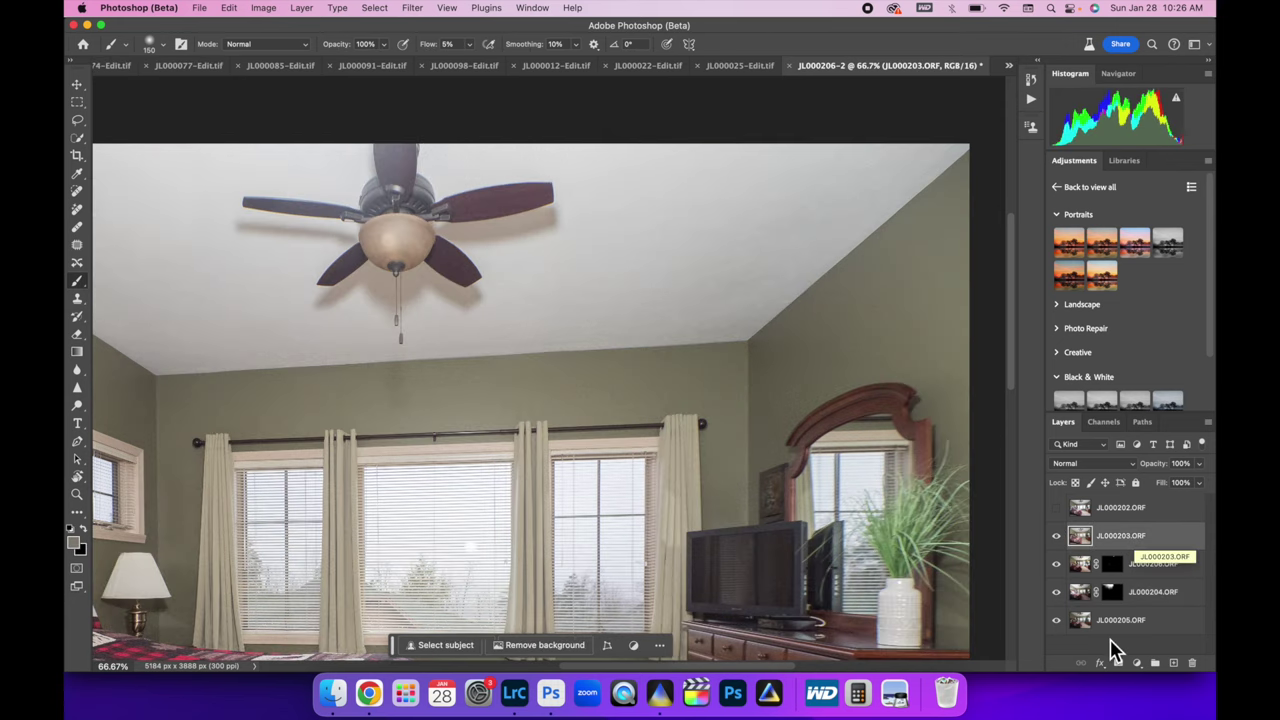
pyautogui.click(1118, 663)
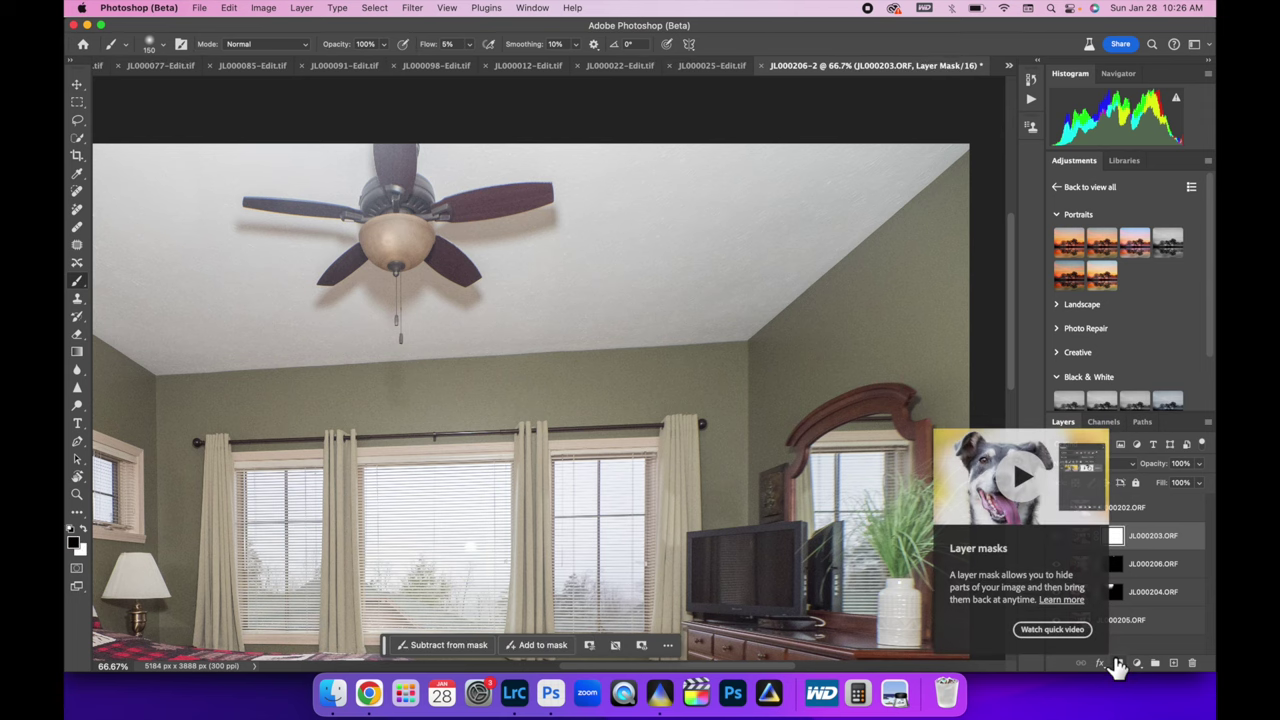
pyautogui.press('super+i')
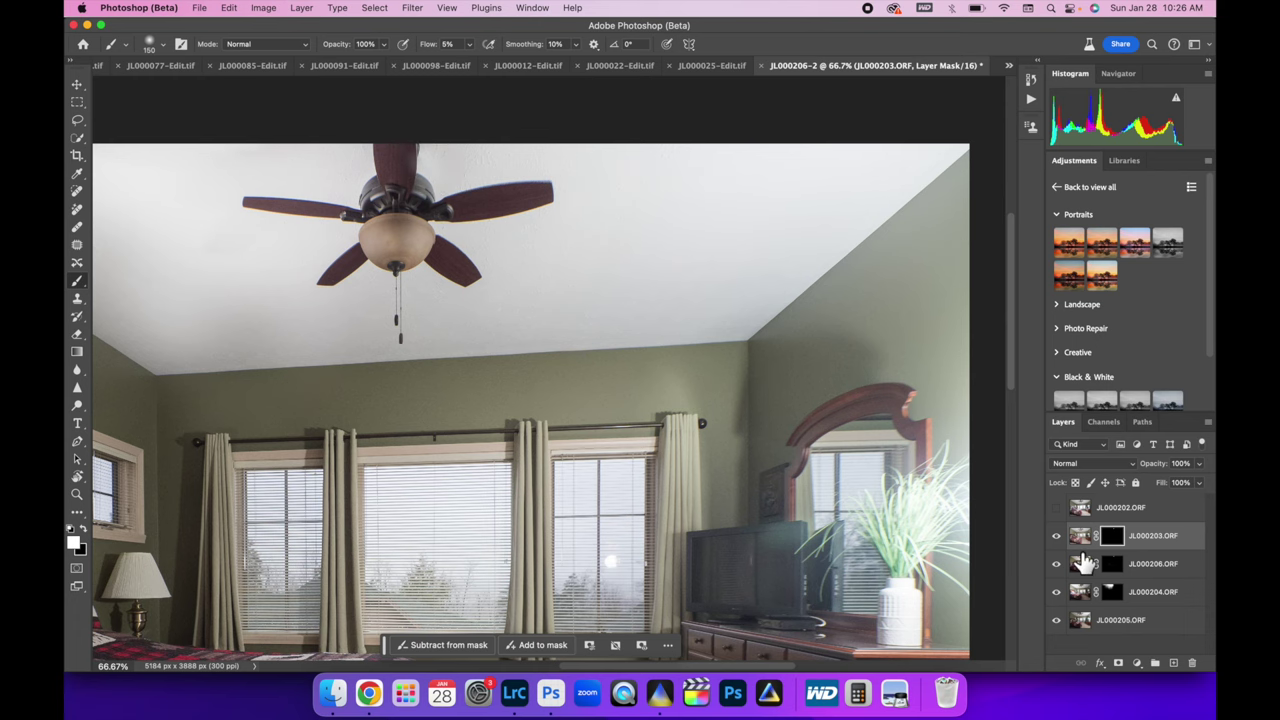
pyautogui.press('super+minus')
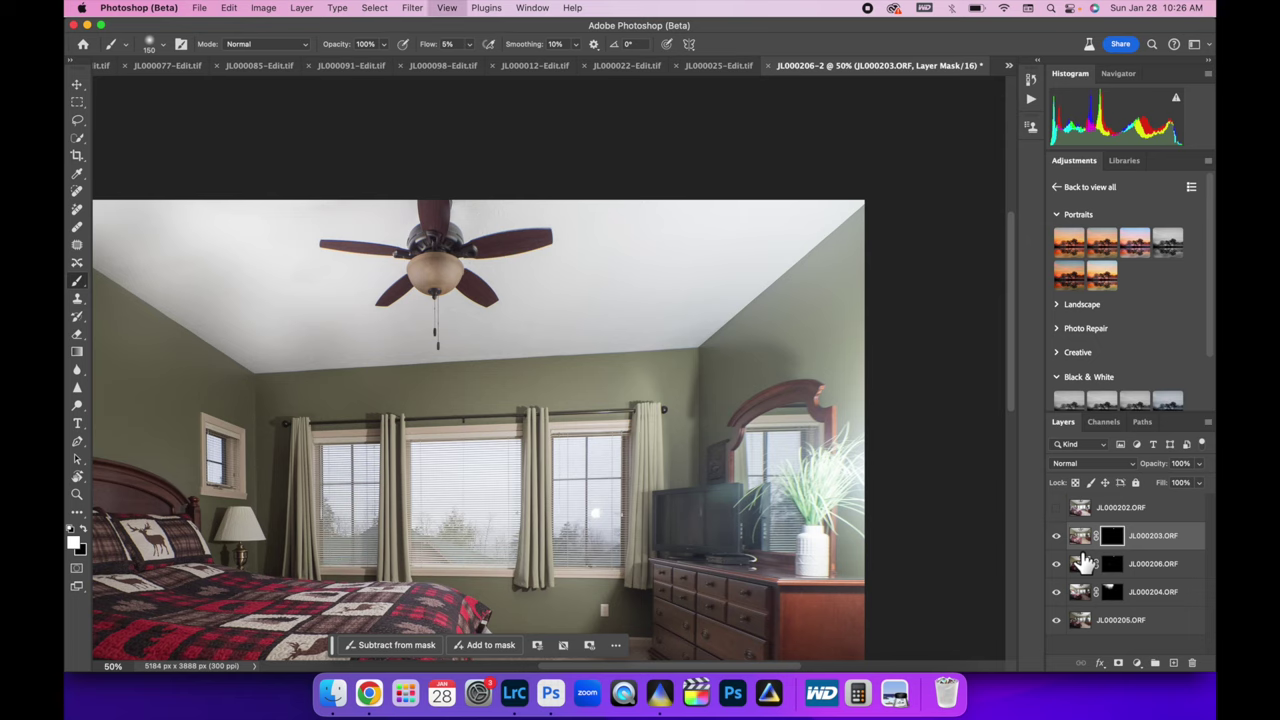
pyautogui.press('super+minus')
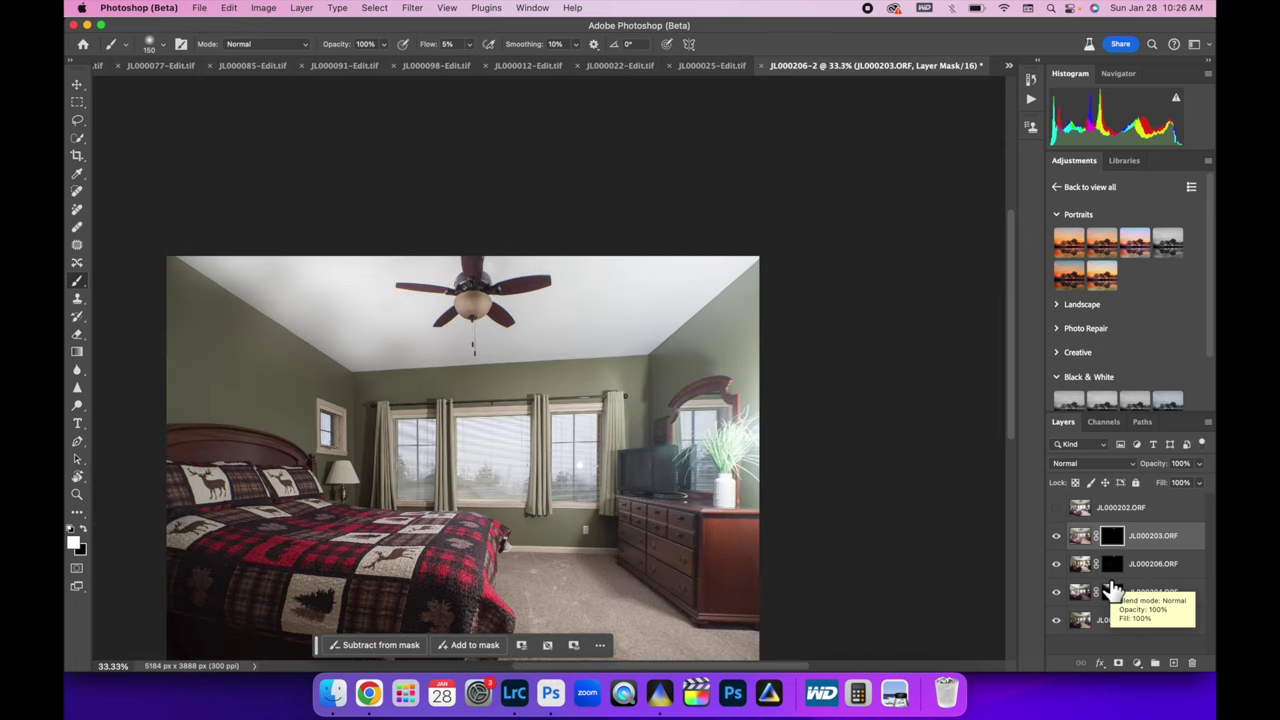
pyautogui.scroll(-3, 1012, 458)
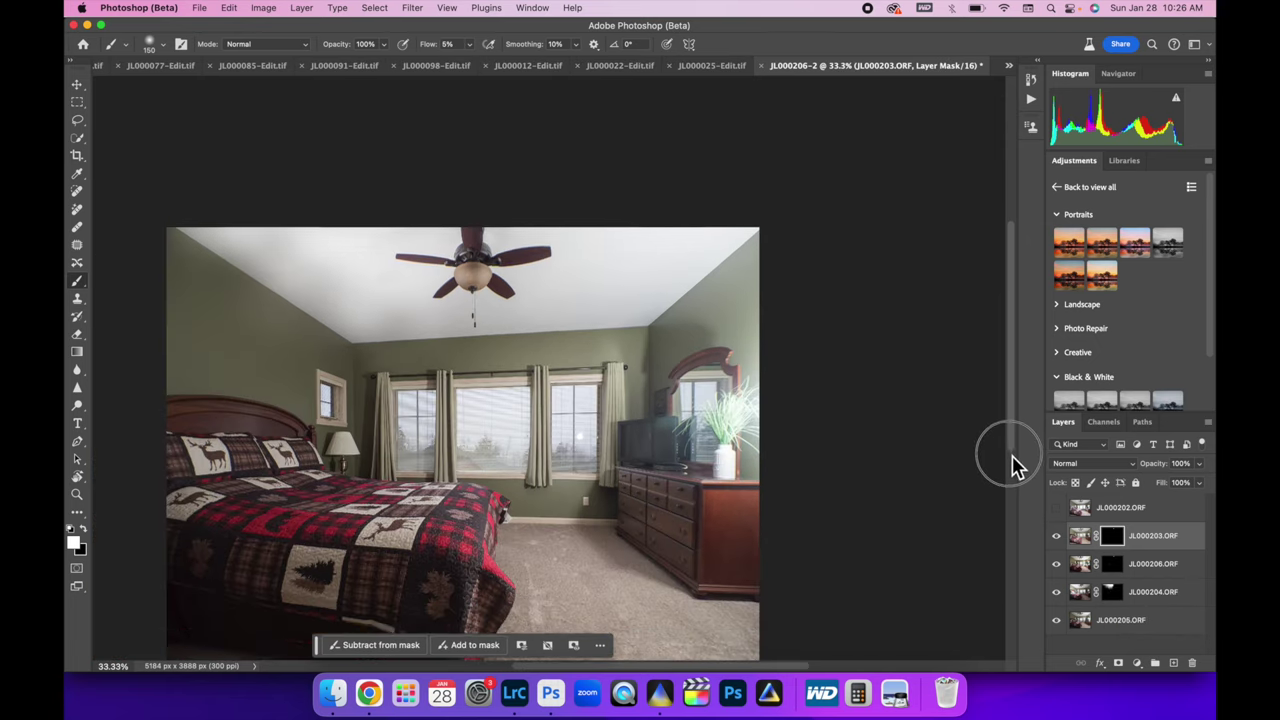
pyautogui.scroll(-2, 1015, 480)
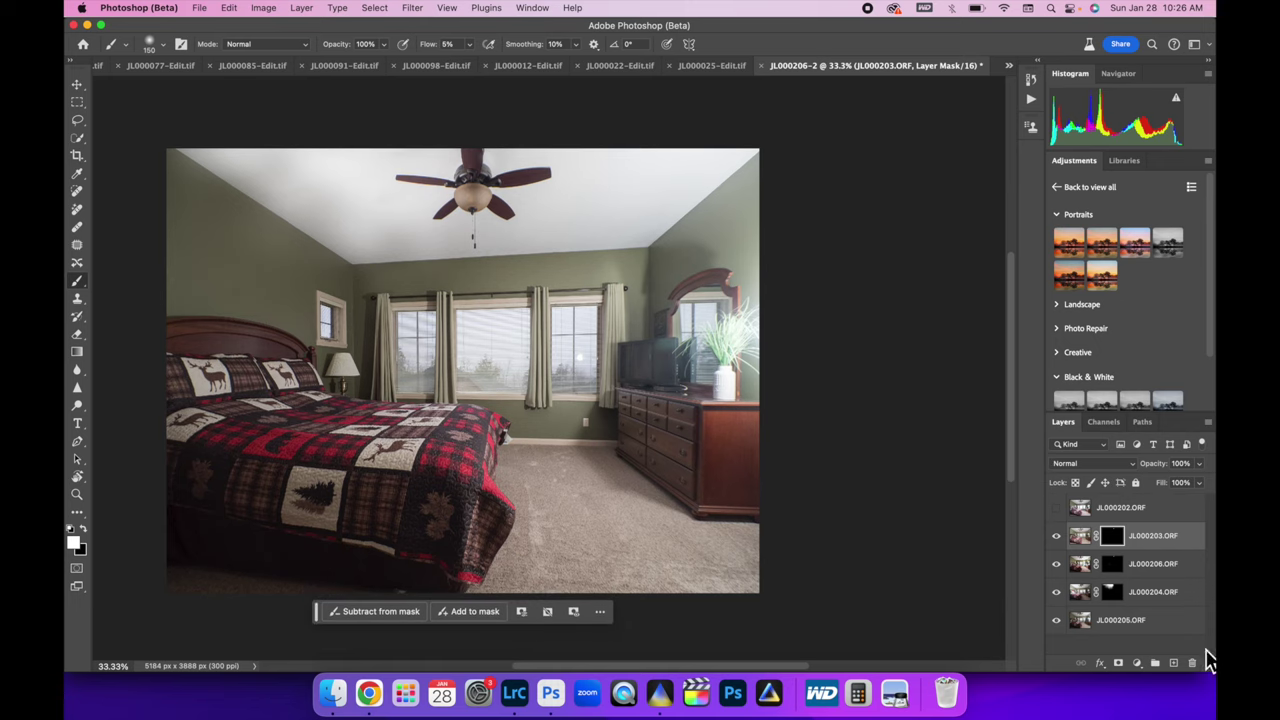
pyautogui.click(1055, 510)
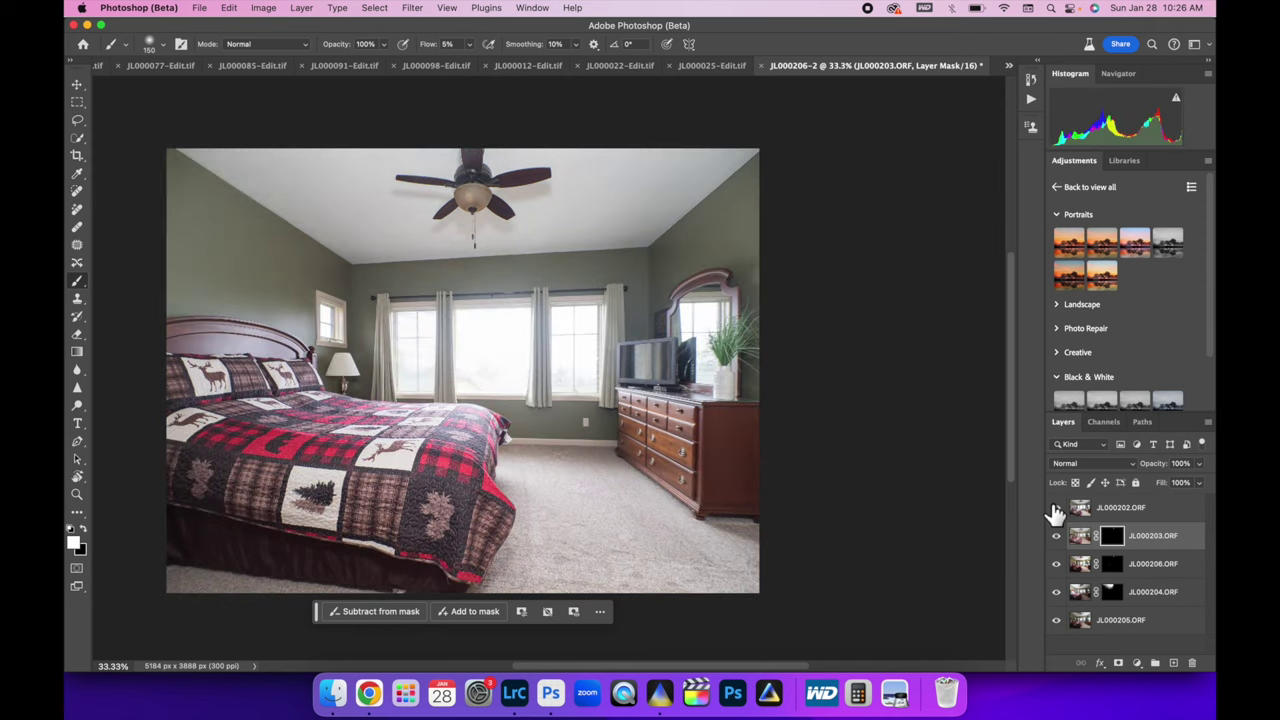
pyautogui.click(1055, 510)
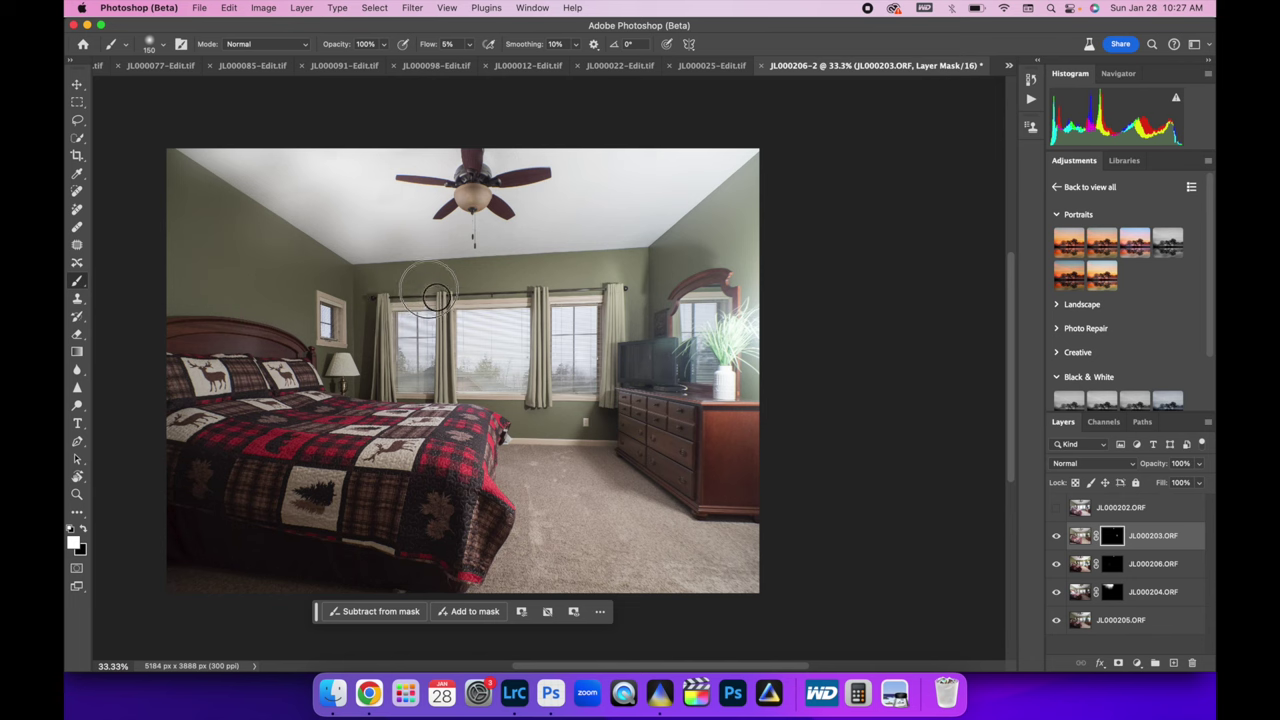
# Paint JL000203 into the left window, curtain rod, bed, TV and dresser edge.
pyautogui.moveTo(448, 340); pyautogui.dragTo(375, 352)
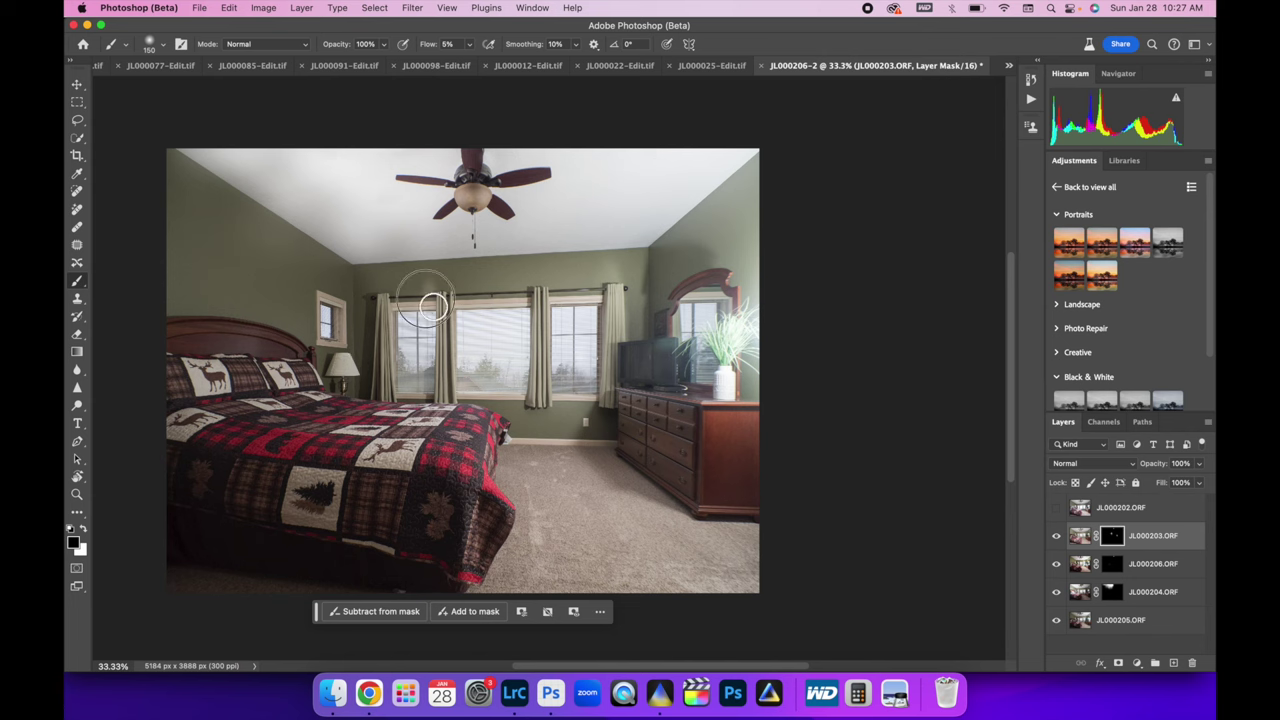
pyautogui.moveTo(427, 291); pyautogui.dragTo(441, 287)
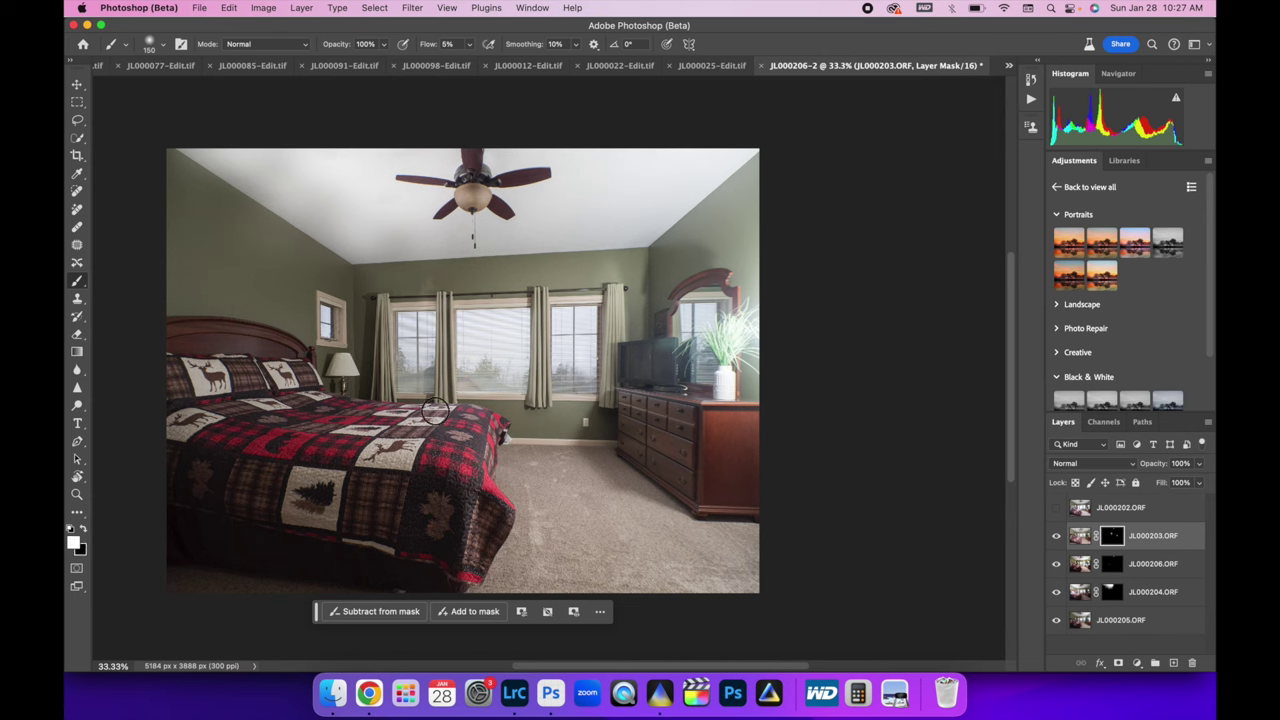
pyautogui.moveTo(434, 411)
pyautogui.mouseDown()
pyautogui.moveTo(437, 400)
pyautogui.moveTo(417, 400)
pyautogui.moveTo(536, 407)
pyautogui.moveTo(522, 417)
pyautogui.moveTo(570, 392)
pyautogui.moveTo(510, 425)
pyautogui.mouseUp()
pyautogui.moveTo(648, 407)
pyautogui.mouseDown()
pyautogui.moveTo(619, 398)
pyautogui.moveTo(611, 410)
pyautogui.moveTo(623, 384)
pyautogui.moveTo(602, 428)
pyautogui.moveTo(612, 400)
pyautogui.moveTo(599, 415)
pyautogui.moveTo(616, 398)
pyautogui.moveTo(621, 436)
pyautogui.mouseUp()
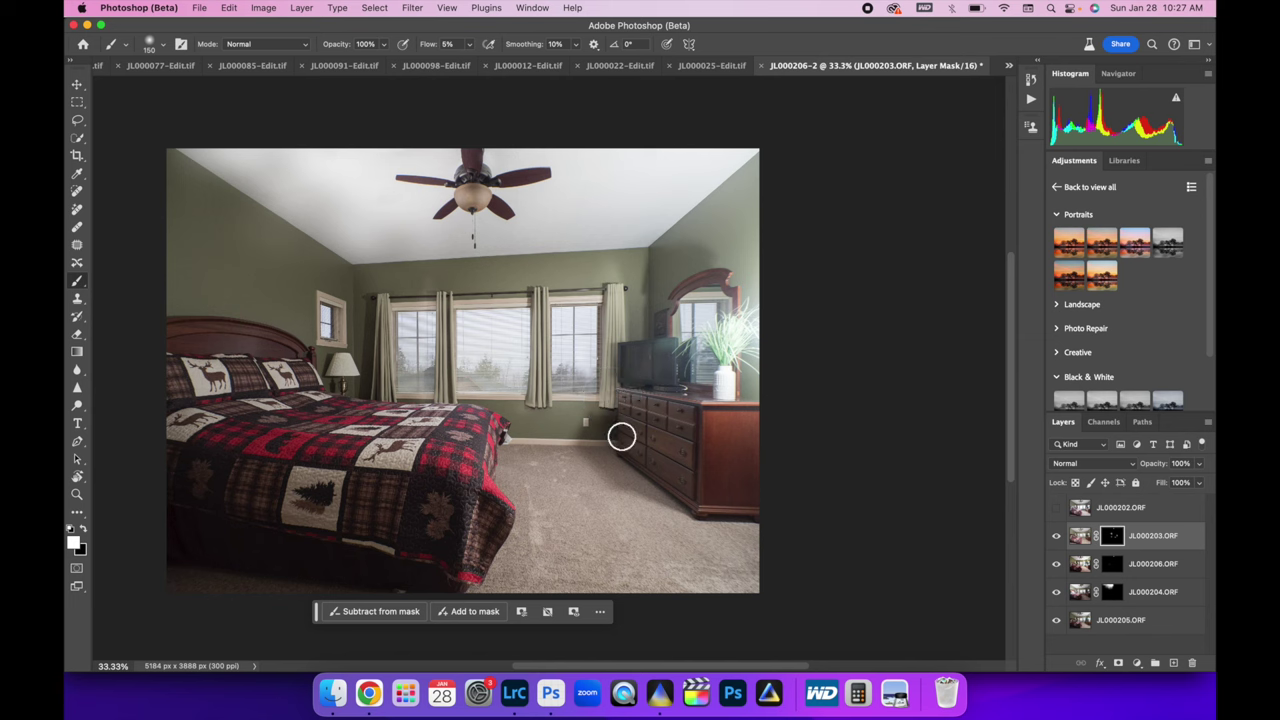
pyautogui.moveTo(624, 373); pyautogui.dragTo(618, 352)
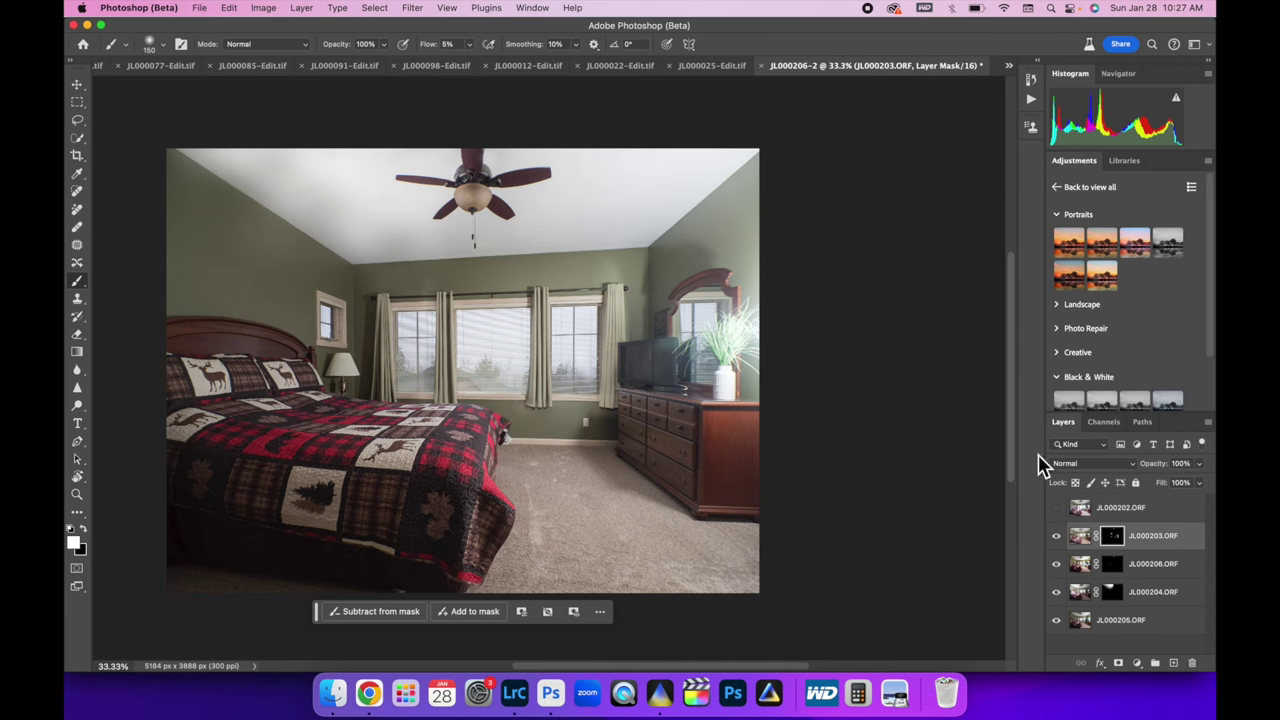
# Turn on JL000202.ORF, give it a white layer mask, and enlarge the brush.
pyautogui.click(1057, 510)
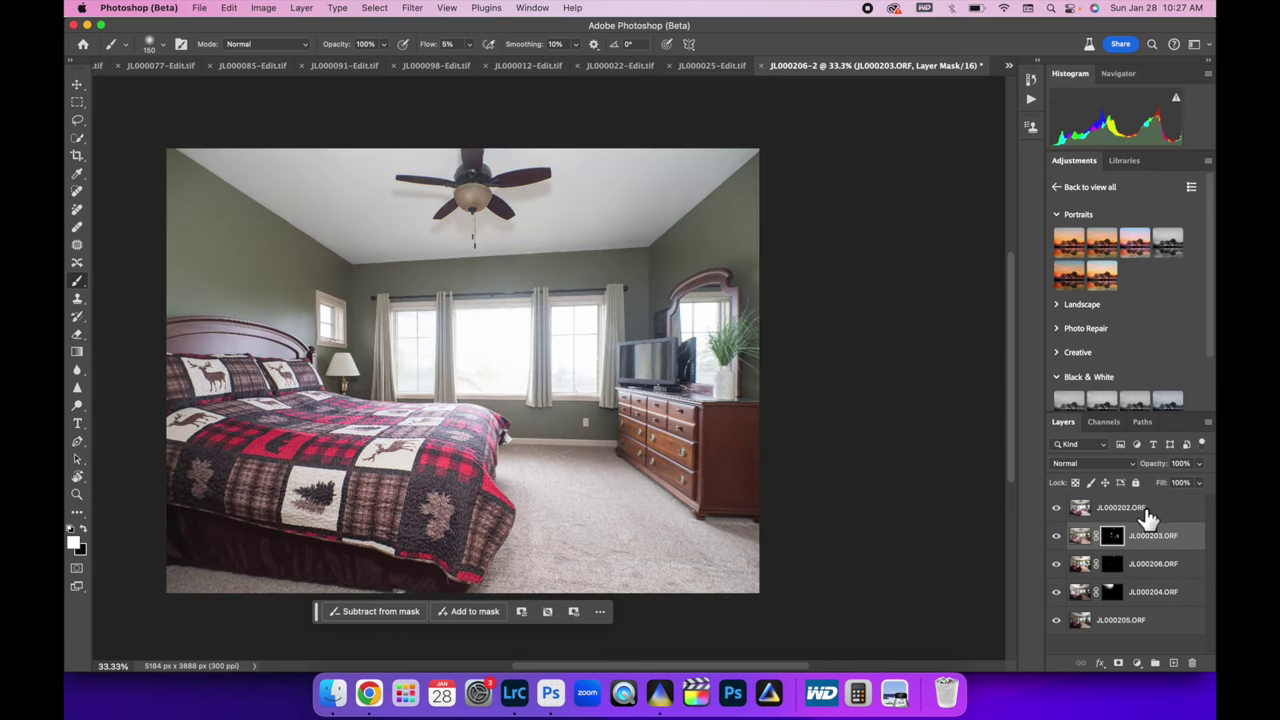
pyautogui.click(1148, 512)
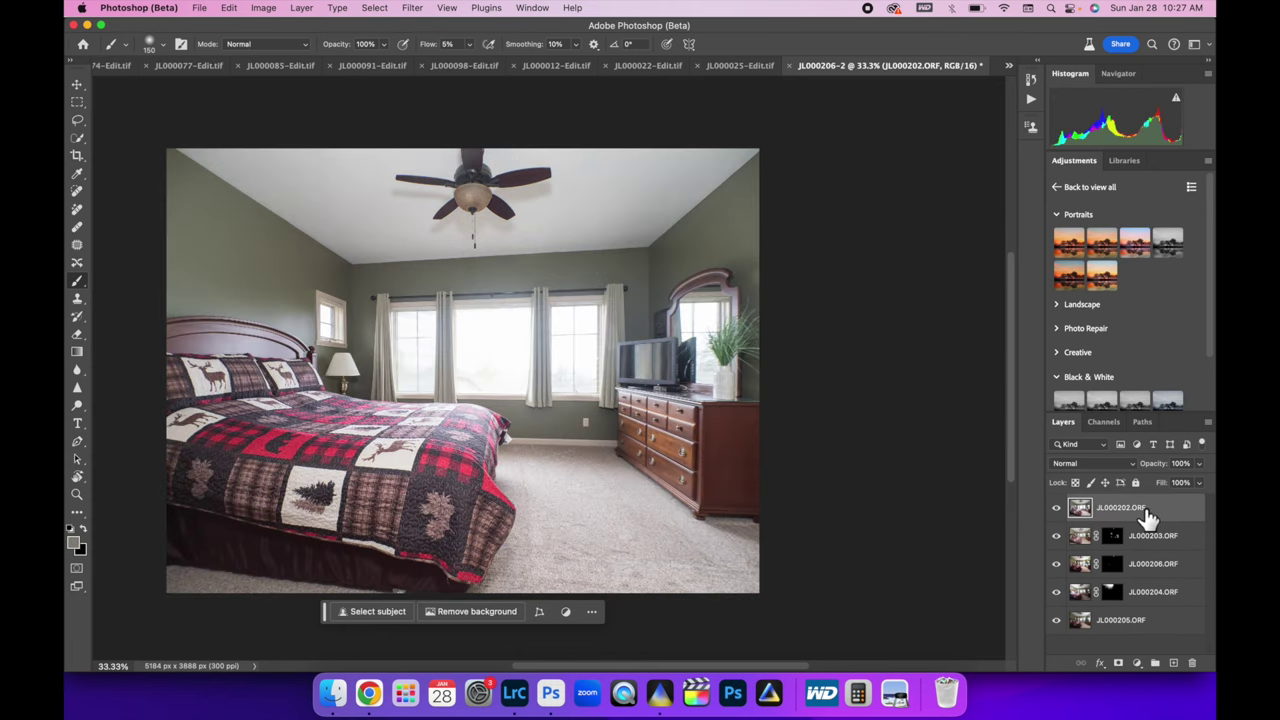
pyautogui.click(1118, 665)
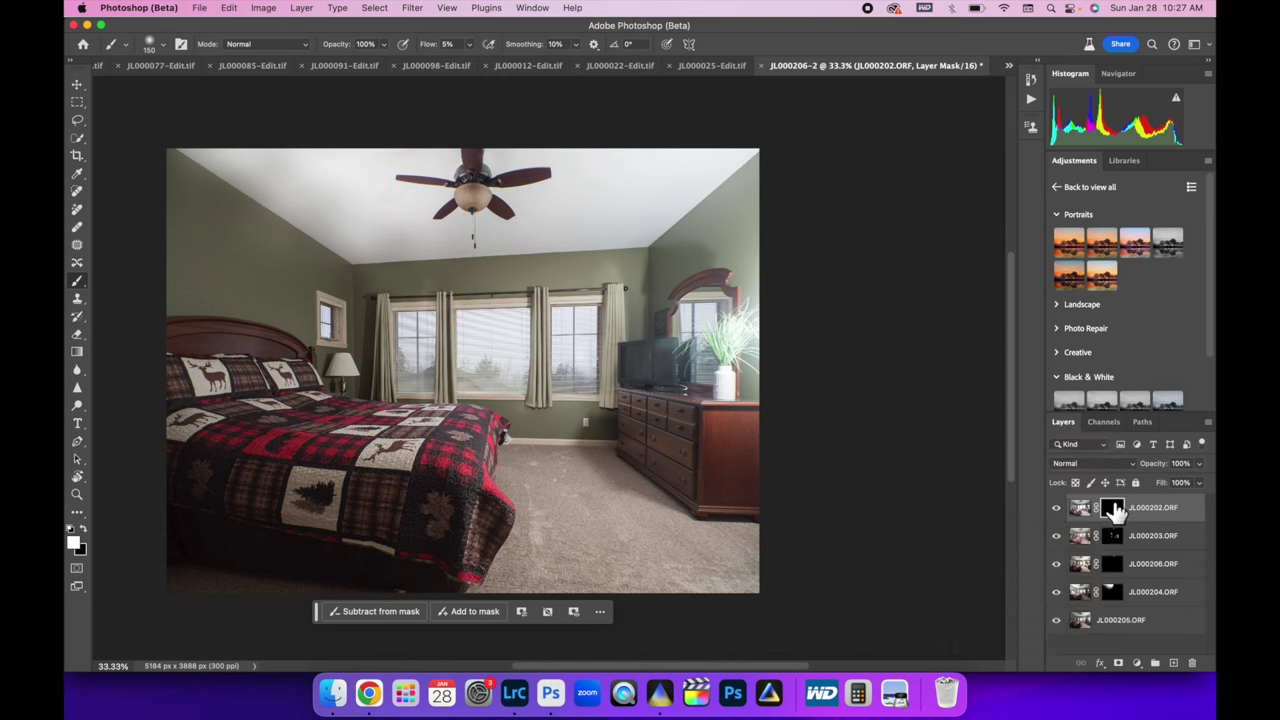
pyautogui.keyDown('shift'); pyautogui.click(1113, 508); pyautogui.keyUp('shift')
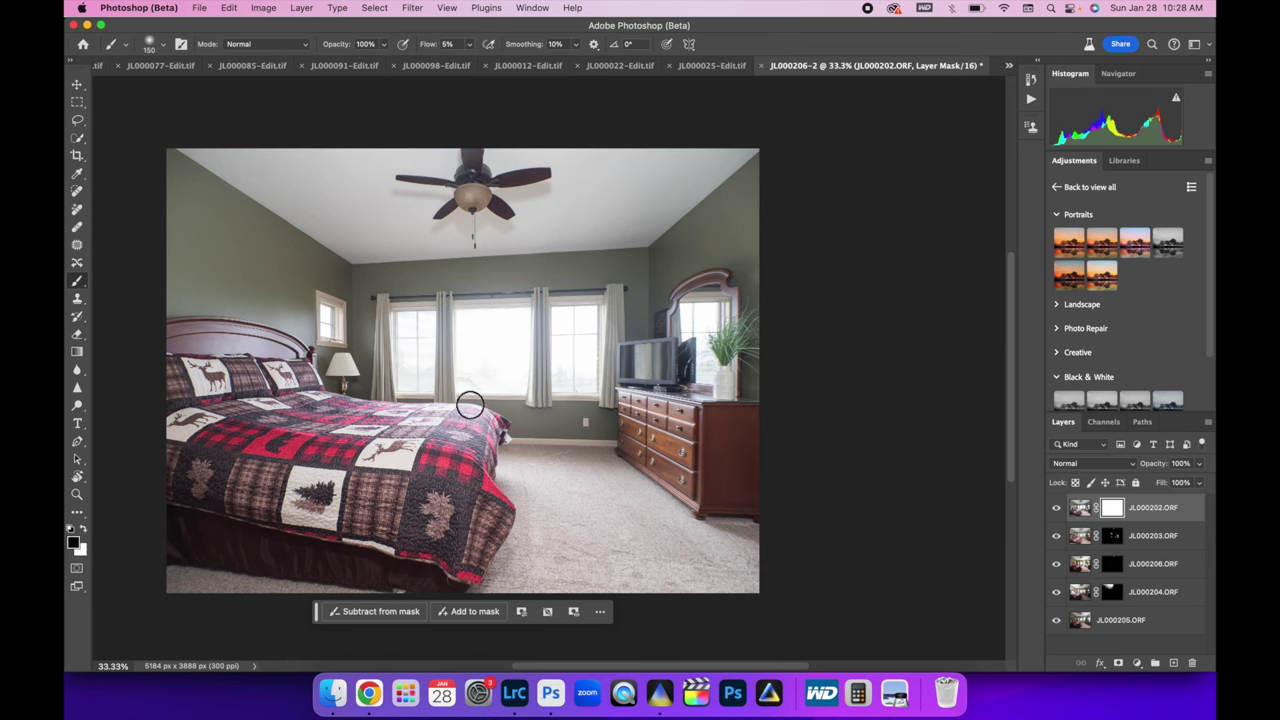
pyautogui.press(']')
pyautogui.press(']')
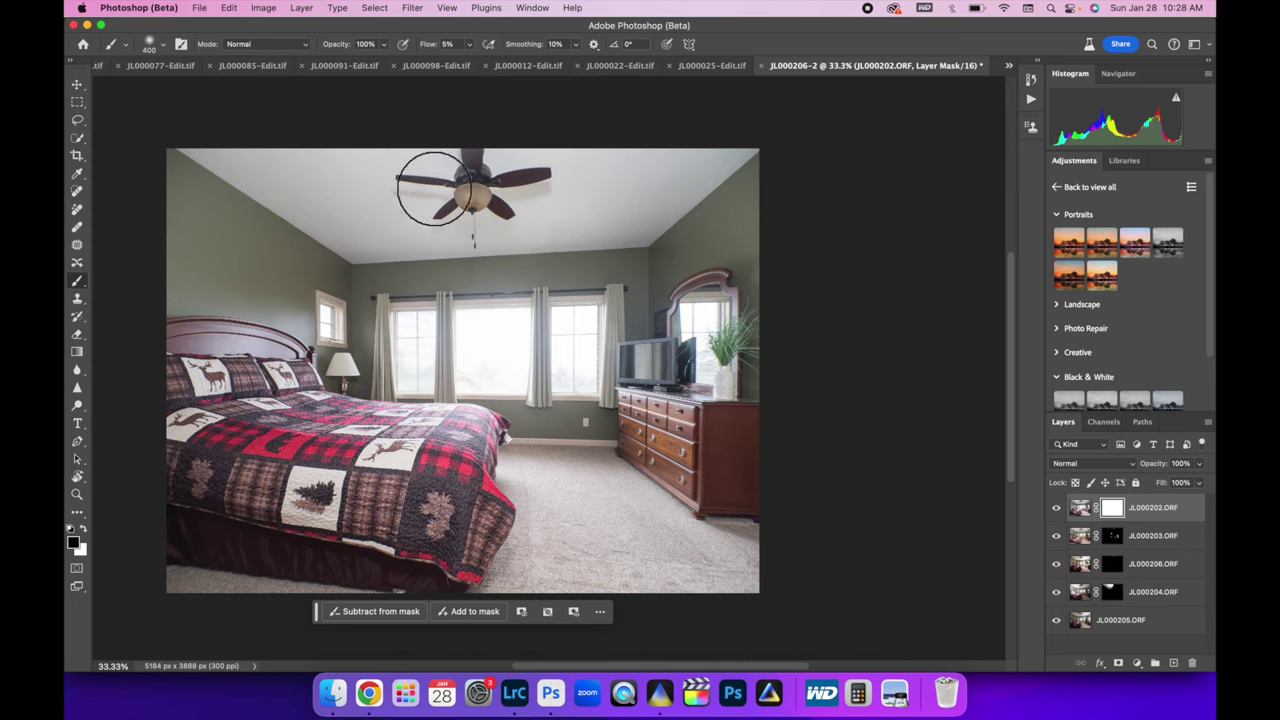
# Enlarge the brush to 500 and paint black over the windows on the JL000202.ORF mask so the trees show.
pyautogui.press(']')
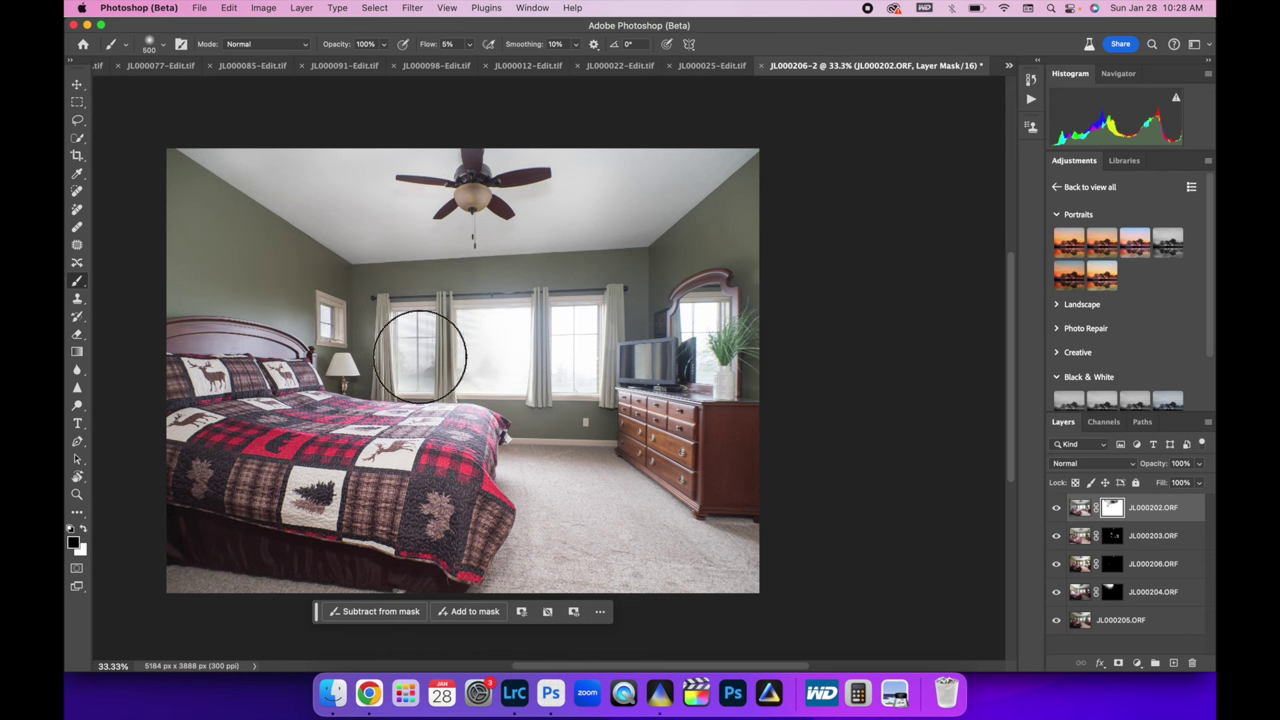
pyautogui.moveTo(417, 354)
pyautogui.mouseDown()
pyautogui.moveTo(473, 372)
pyautogui.moveTo(420, 357)
pyautogui.moveTo(420, 371)
pyautogui.moveTo(546, 357)
pyautogui.mouseUp()
pyautogui.moveTo(515, 301)
pyautogui.mouseDown()
pyautogui.moveTo(569, 324)
pyautogui.moveTo(493, 329)
pyautogui.moveTo(433, 284)
pyautogui.moveTo(572, 329)
pyautogui.moveTo(547, 332)
pyautogui.moveTo(587, 339)
pyautogui.moveTo(578, 378)
pyautogui.moveTo(572, 365)
pyautogui.moveTo(608, 385)
pyautogui.moveTo(552, 388)
pyautogui.moveTo(600, 380)
pyautogui.moveTo(449, 360)
pyautogui.moveTo(515, 375)
pyautogui.moveTo(491, 380)
pyautogui.moveTo(526, 398)
pyautogui.moveTo(453, 379)
pyautogui.moveTo(473, 399)
pyautogui.moveTo(532, 385)
pyautogui.moveTo(484, 351)
pyautogui.moveTo(481, 306)
pyautogui.moveTo(405, 342)
pyautogui.moveTo(509, 334)
pyautogui.moveTo(504, 363)
pyautogui.moveTo(584, 359)
pyautogui.moveTo(614, 304)
pyautogui.moveTo(616, 334)
pyautogui.moveTo(659, 351)
pyautogui.moveTo(622, 366)
pyautogui.moveTo(651, 369)
pyautogui.moveTo(573, 368)
pyautogui.moveTo(631, 371)
pyautogui.moveTo(617, 360)
pyautogui.moveTo(662, 373)
pyautogui.moveTo(613, 372)
pyautogui.moveTo(661, 362)
pyautogui.moveTo(604, 362)
pyautogui.moveTo(667, 366)
pyautogui.moveTo(623, 358)
pyautogui.moveTo(663, 365)
pyautogui.moveTo(695, 445)
pyautogui.moveTo(707, 348)
pyautogui.moveTo(744, 271)
pyautogui.moveTo(597, 414)
pyautogui.moveTo(482, 489)
pyautogui.moveTo(551, 491)
pyautogui.moveTo(577, 552)
pyautogui.moveTo(600, 537)
pyautogui.moveTo(568, 498)
pyautogui.moveTo(602, 519)
pyautogui.moveTo(585, 557)
pyautogui.moveTo(685, 544)
pyautogui.moveTo(735, 586)
pyautogui.moveTo(360, 500)
pyautogui.moveTo(280, 543)
pyautogui.moveTo(317, 385)
pyautogui.moveTo(443, 434)
pyautogui.moveTo(455, 408)
pyautogui.moveTo(420, 428)
pyautogui.moveTo(453, 457)
pyautogui.moveTo(257, 386)
pyautogui.moveTo(223, 349)
pyautogui.moveTo(263, 377)
pyautogui.moveTo(208, 365)
pyautogui.moveTo(280, 340)
pyautogui.moveTo(323, 295)
pyautogui.moveTo(289, 280)
pyautogui.mouseUp()
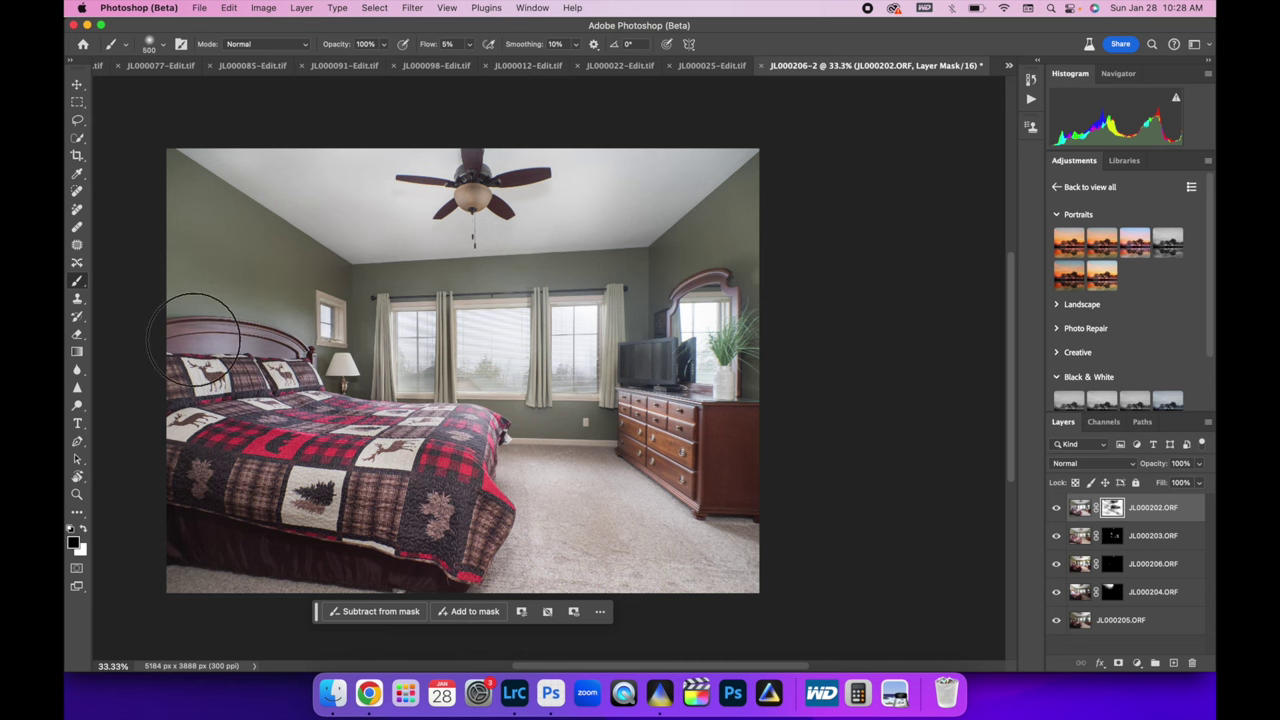
# Shrink the brush to 300 and refine the JL000202.ORF mask around the lamp and wall, then swap to white.
pyautogui.press('[')
pyautogui.press('[')
pyautogui.moveTo(348, 390)
pyautogui.mouseDown()
pyautogui.moveTo(330, 350)
pyautogui.moveTo(357, 300)
pyautogui.moveTo(365, 317)
pyautogui.mouseUp()
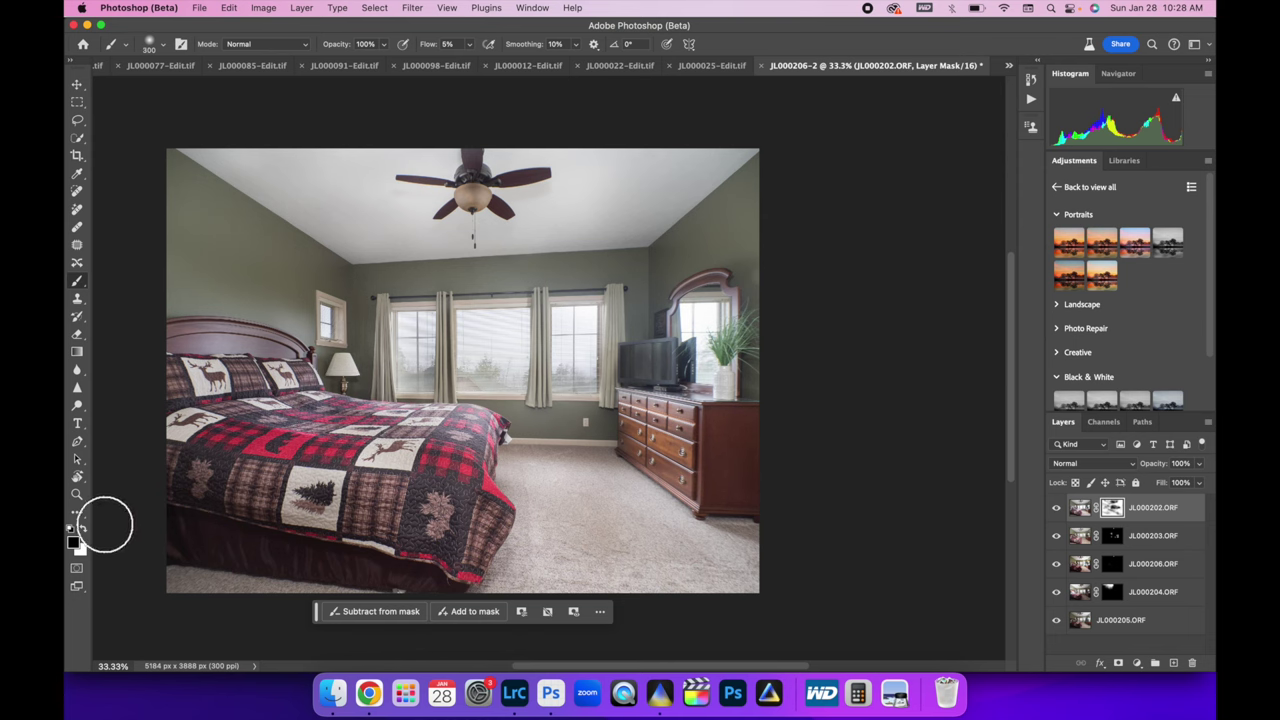
pyautogui.moveTo(337, 337)
pyautogui.mouseDown()
pyautogui.moveTo(320, 363)
pyautogui.moveTo(356, 367)
pyautogui.moveTo(362, 395)
pyautogui.moveTo(351, 386)
pyautogui.moveTo(366, 300)
pyautogui.moveTo(366, 413)
pyautogui.moveTo(343, 363)
pyautogui.moveTo(345, 295)
pyautogui.mouseUp()
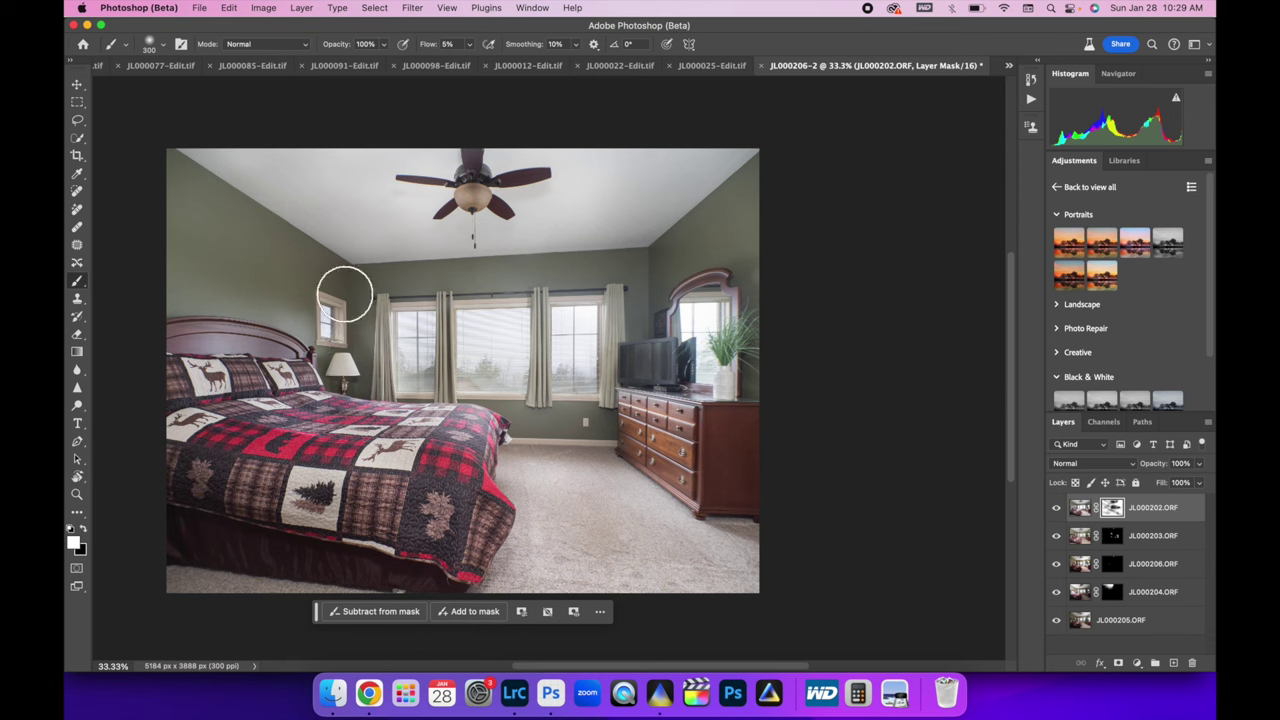
pyautogui.click(84, 534)
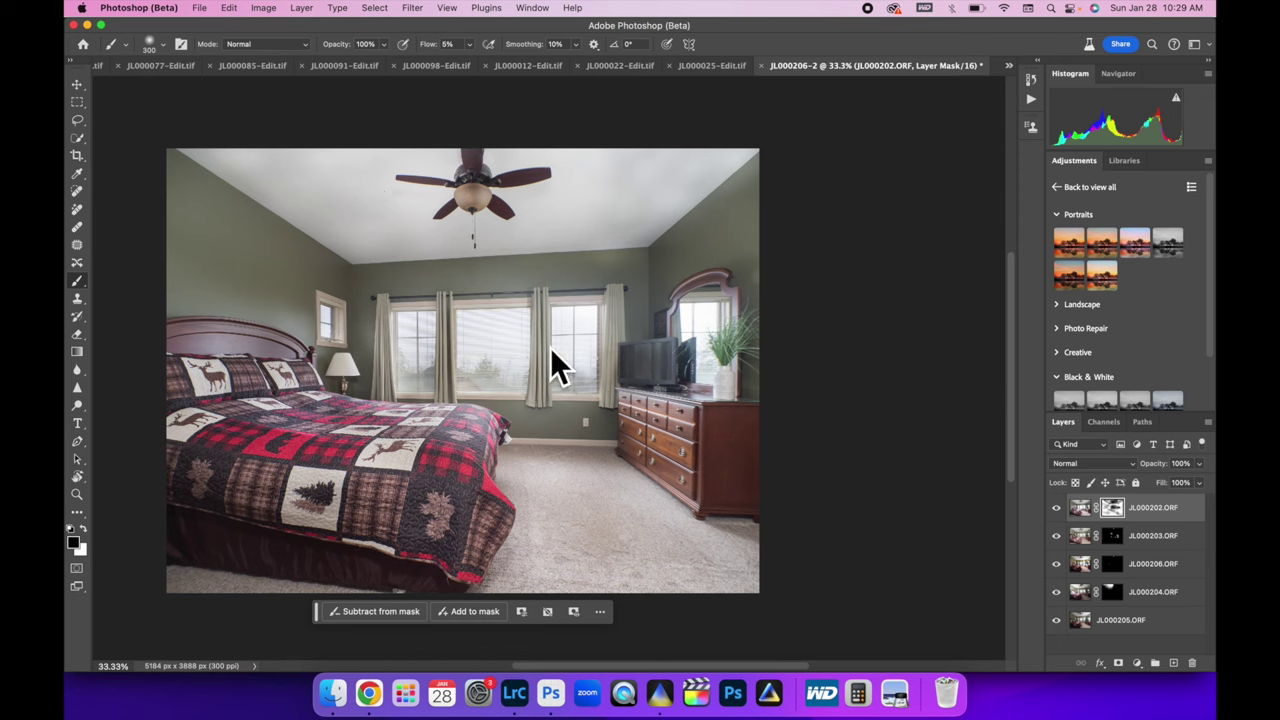
# Toggle the JL000202, JL000203 and JL000204 layers off and back on to compare the blend.
pyautogui.click(1057, 508)
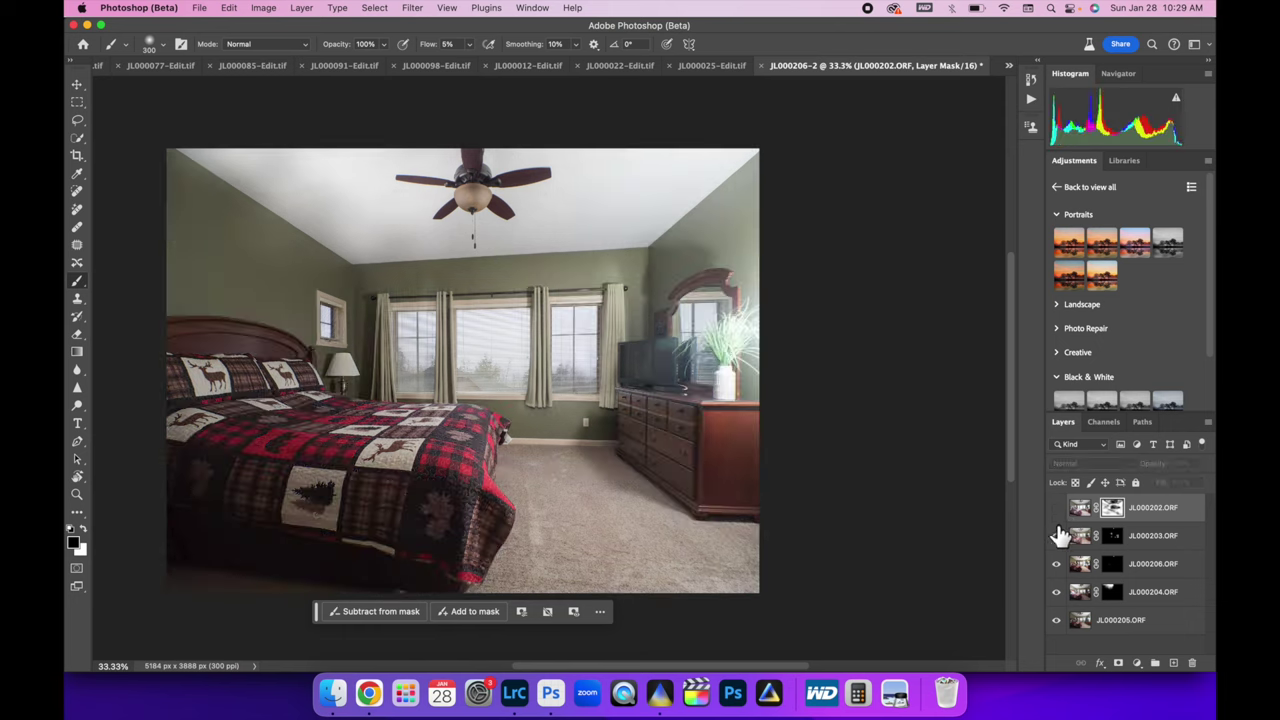
pyautogui.click(1057, 537)
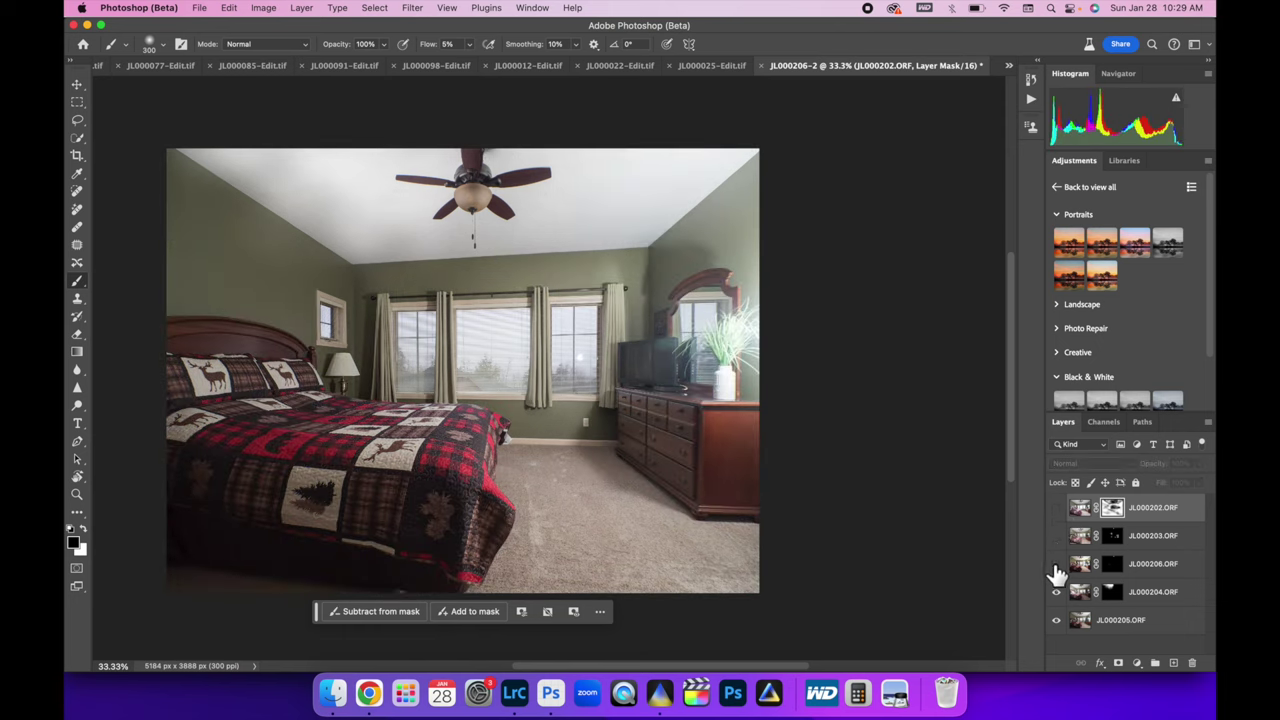
pyautogui.click(1057, 592)
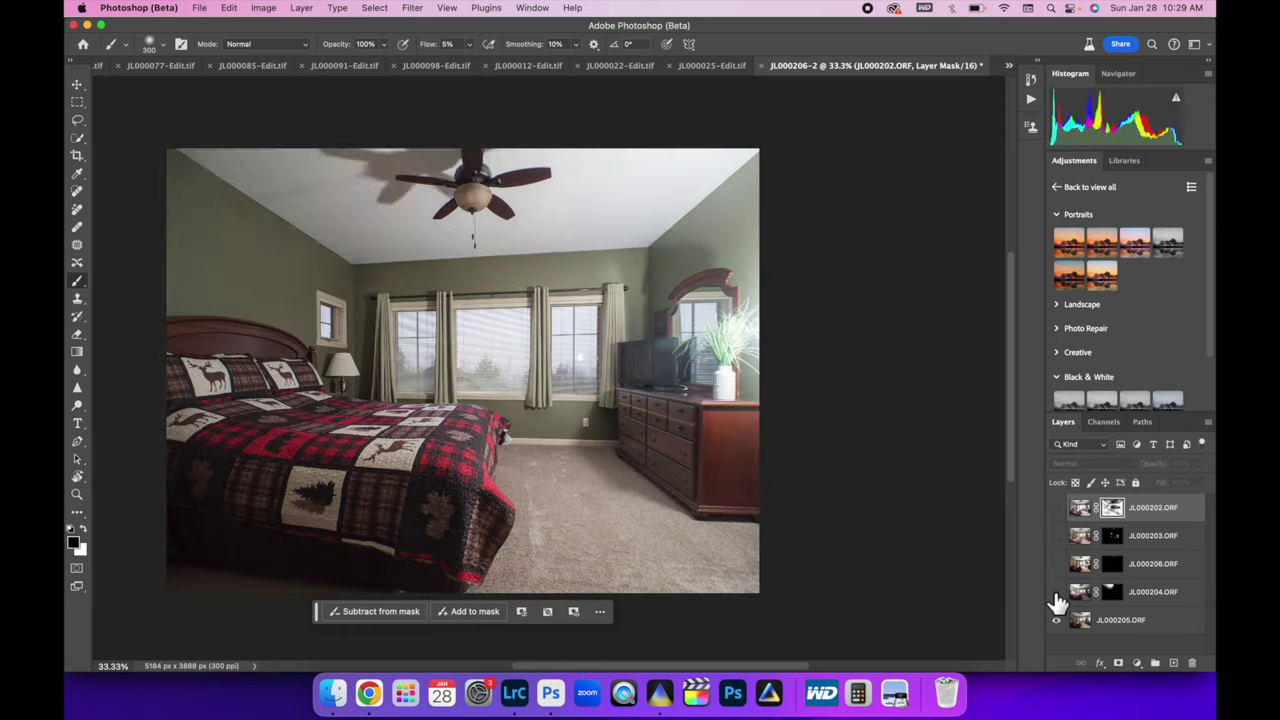
pyautogui.click(1057, 592)
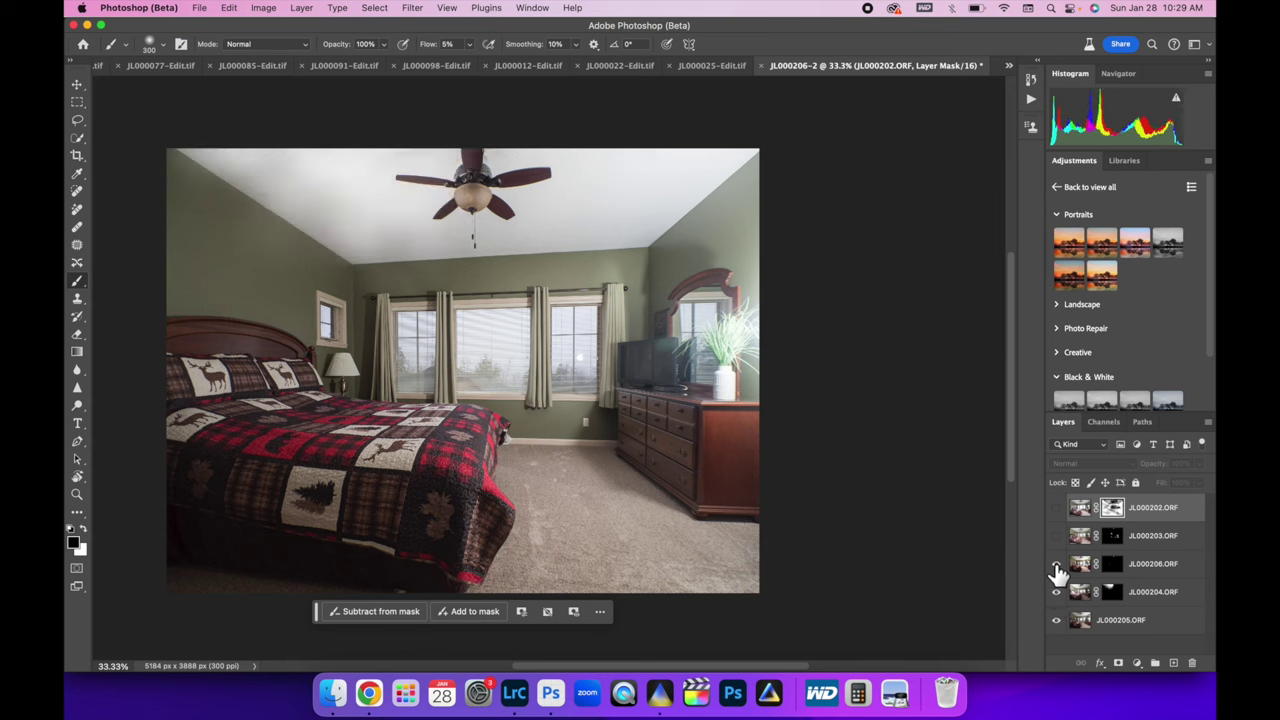
pyautogui.click(1057, 540)
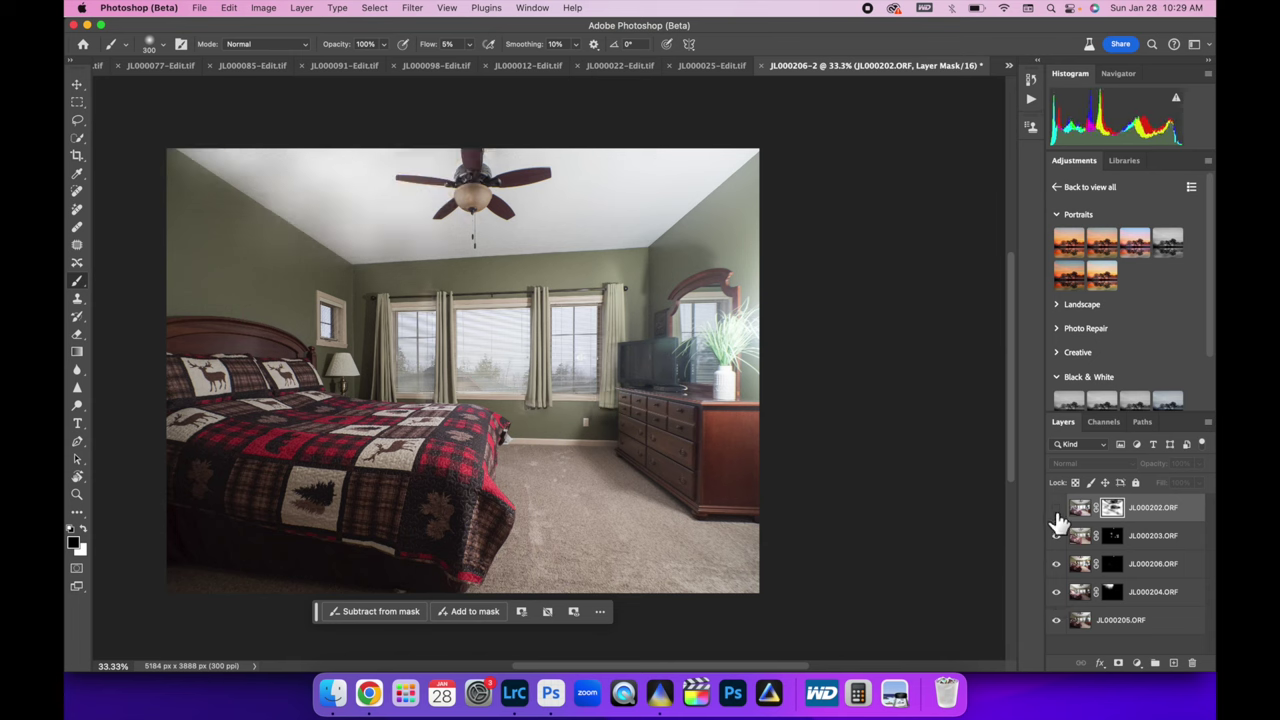
pyautogui.click(1057, 510)
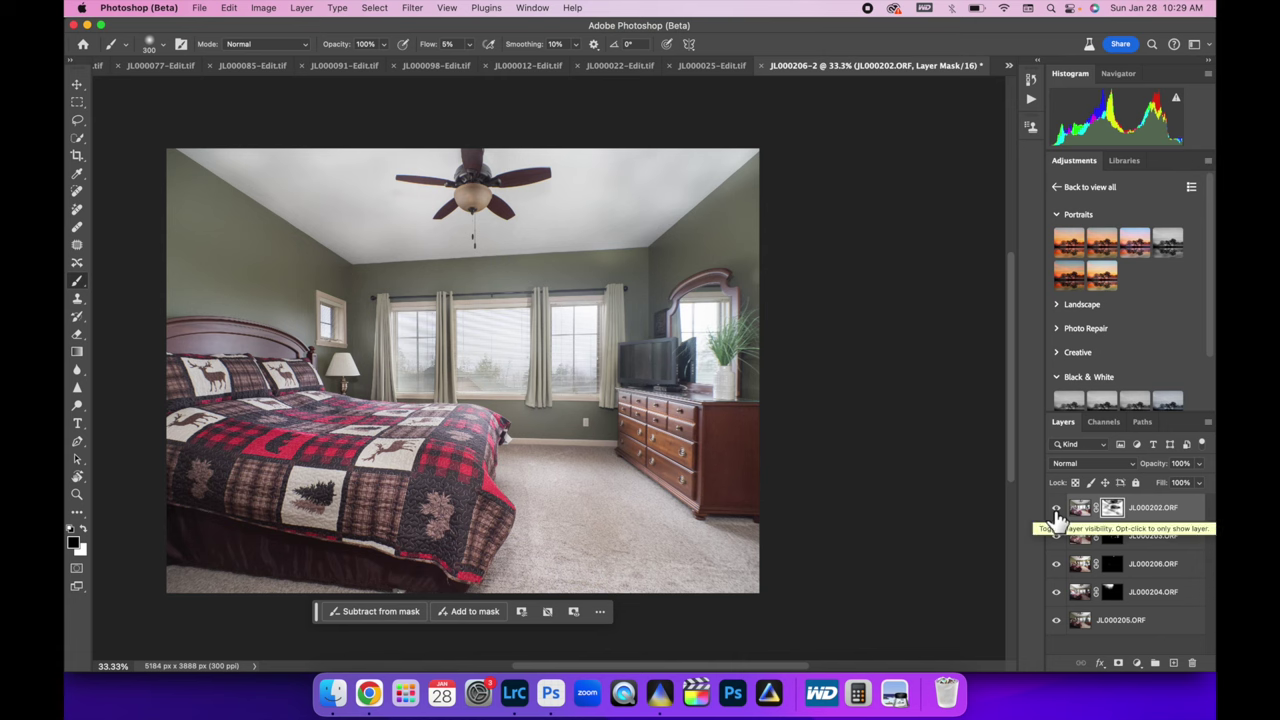
# Flatten the image into one layer and return to Lightroom Classic.
pyautogui.rightClick(1138, 624)
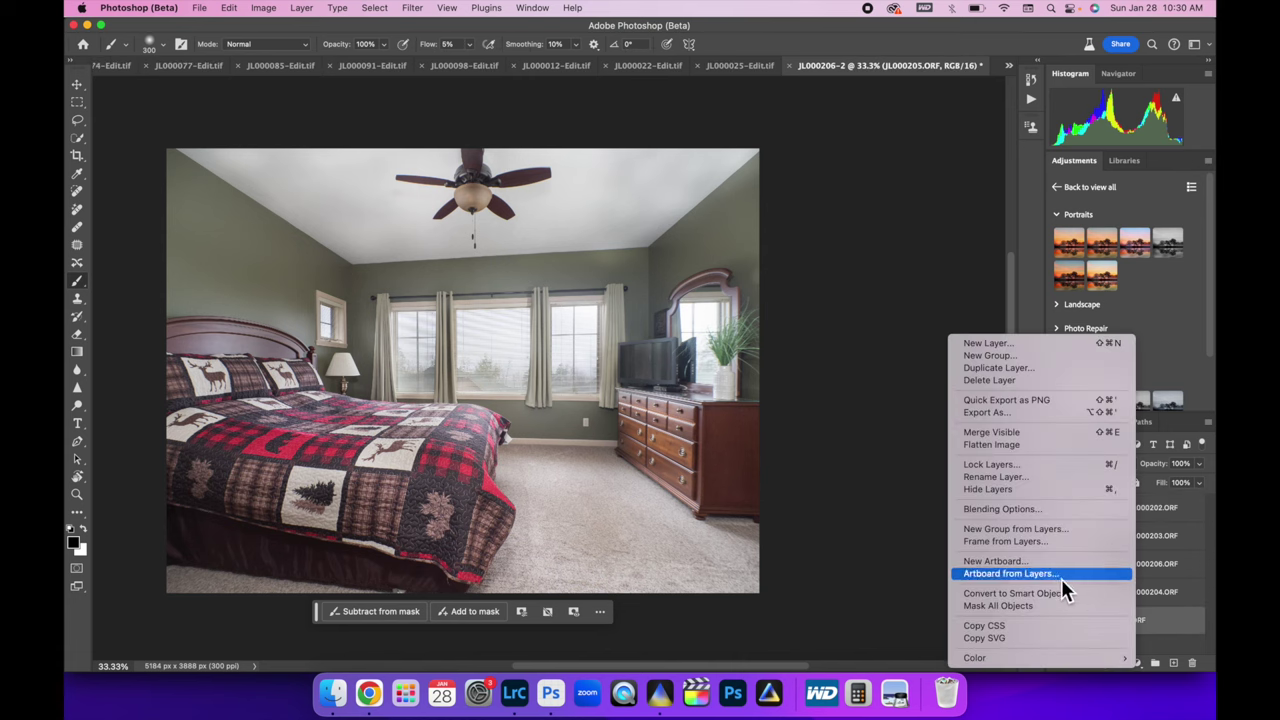
pyautogui.click(1031, 450)
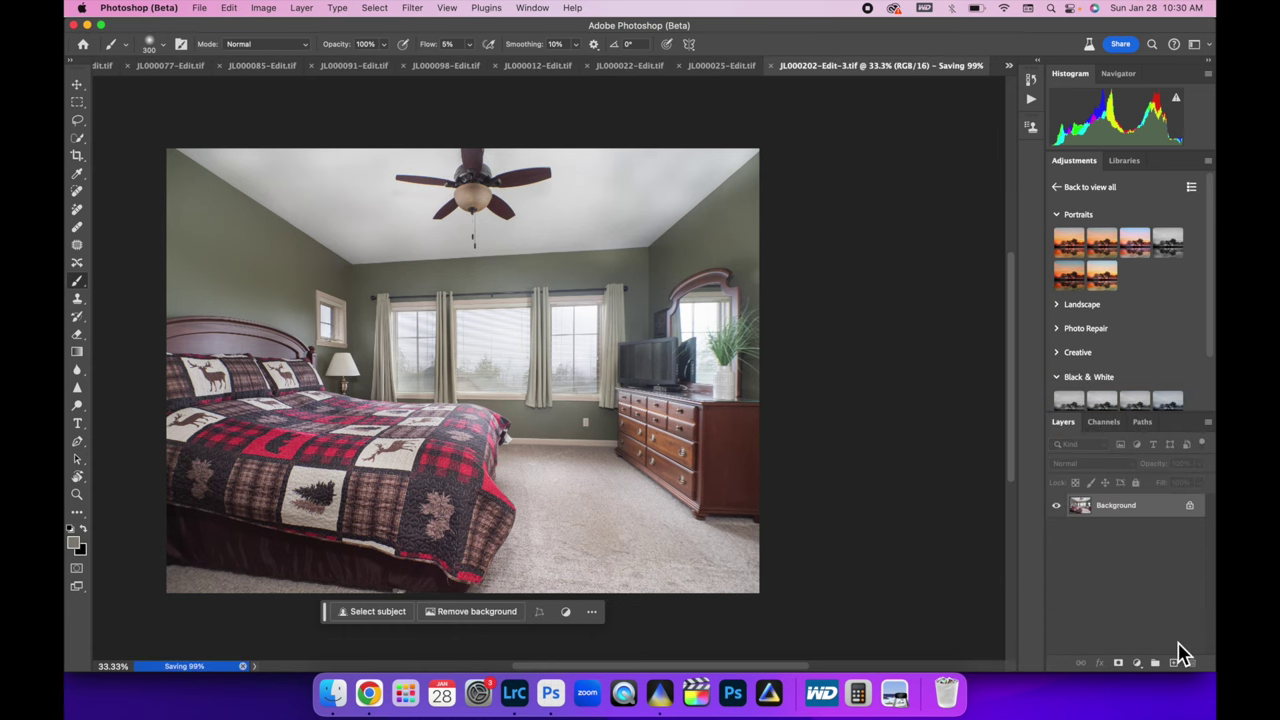
pyautogui.click(516, 698)
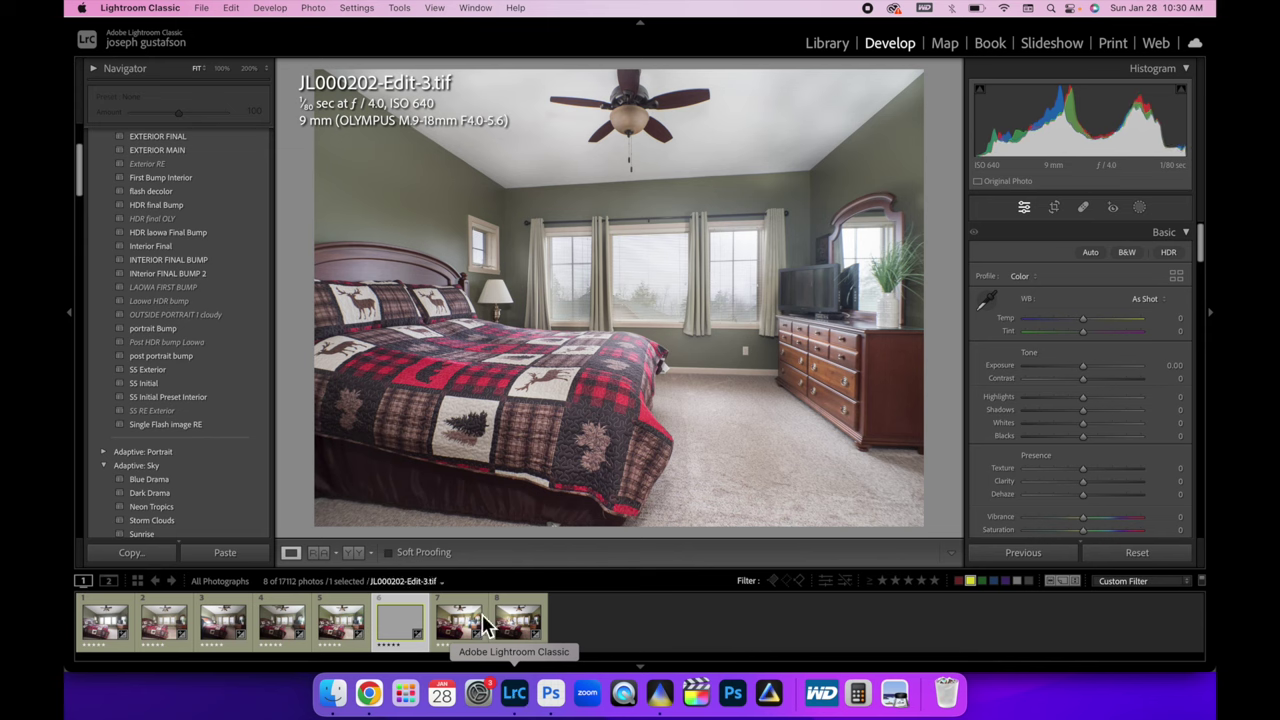
# Apply the INterior FINAL BUMP 2 preset, adjust Blacks, and raise Whites to +17.
pyautogui.click(160, 275)
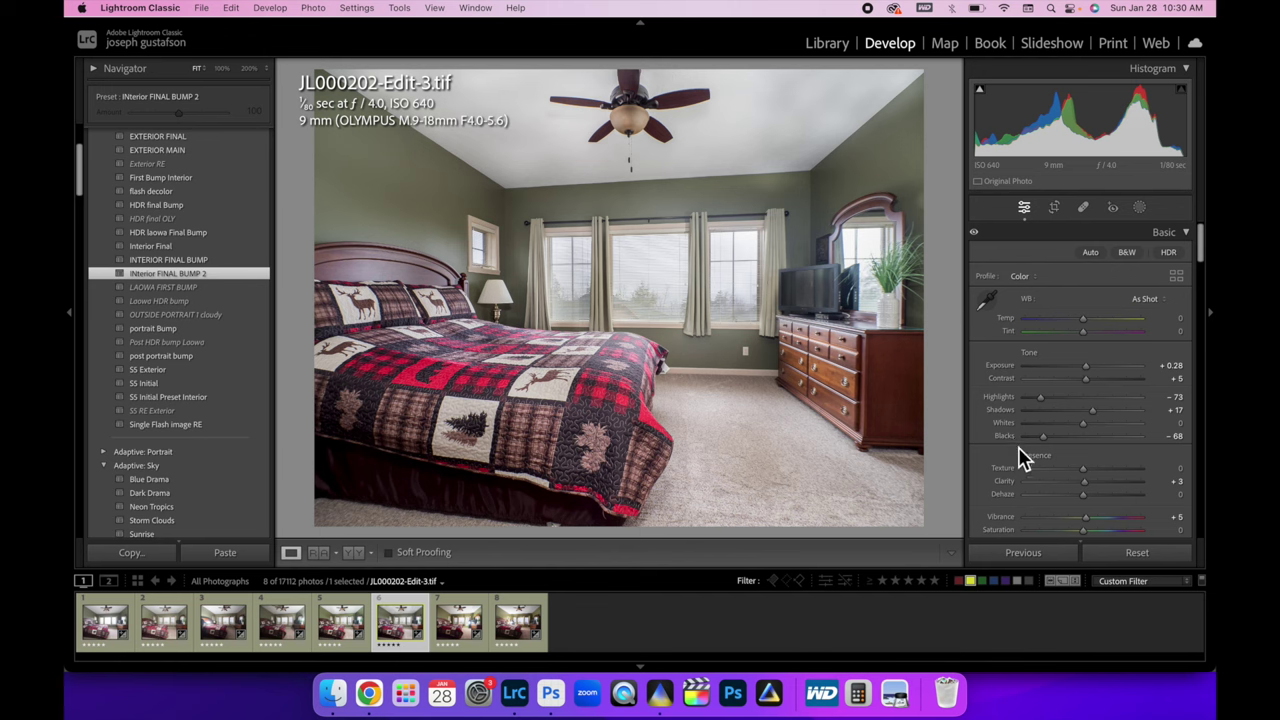
pyautogui.moveTo(1046, 449); pyautogui.dragTo(1091, 424)
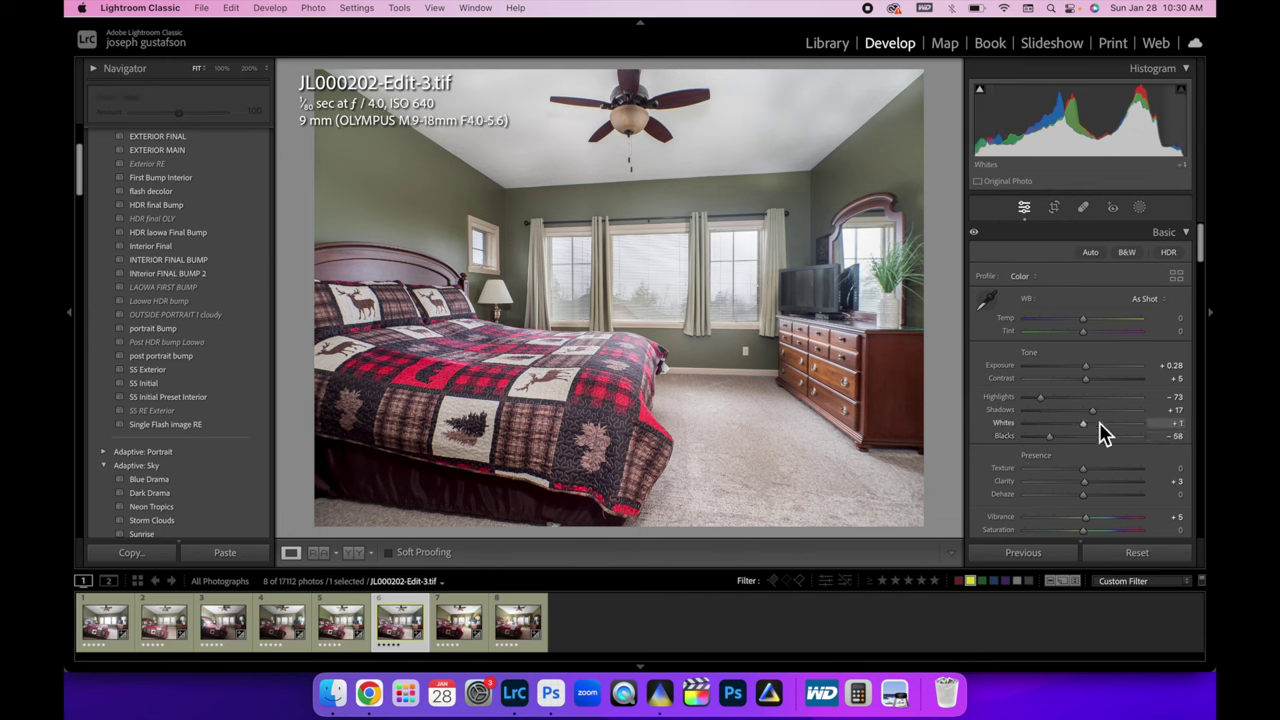
pyautogui.click(1096, 414)
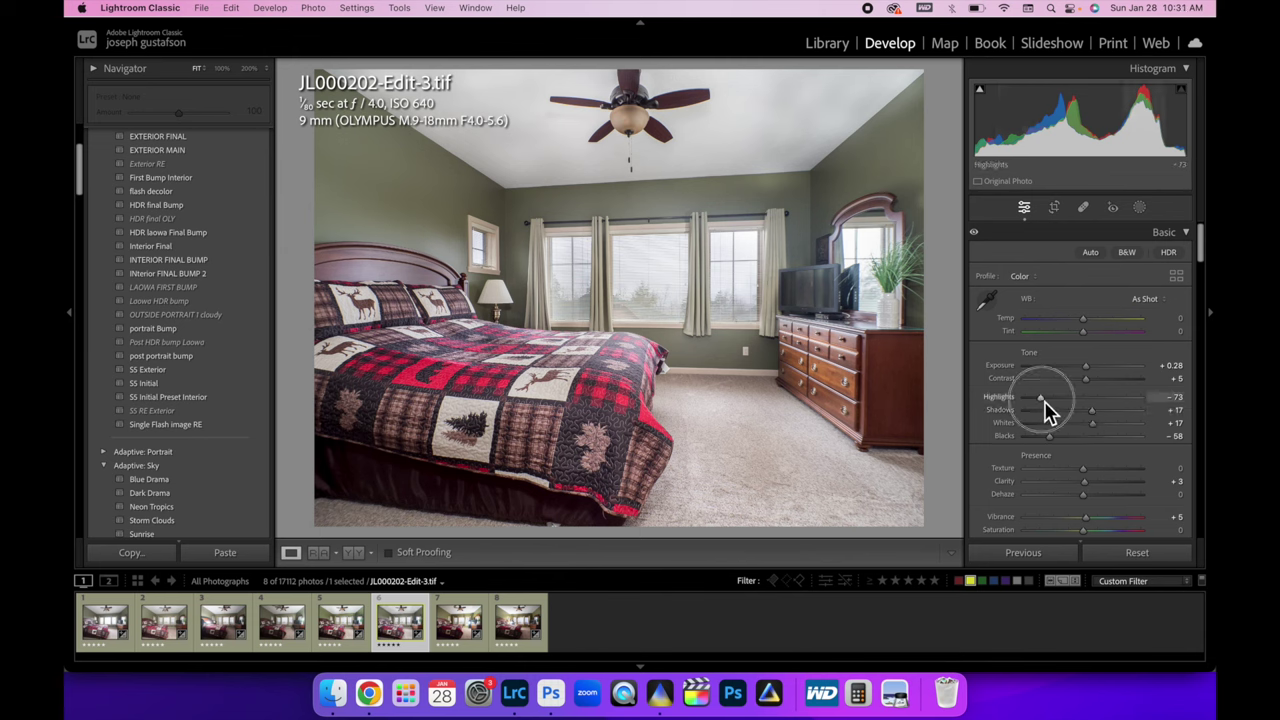
# Set Highlights to −20 and Blacks to −39, and lower Exposure to about +0.11.
pyautogui.moveTo(1042, 398); pyautogui.dragTo(1103, 396)
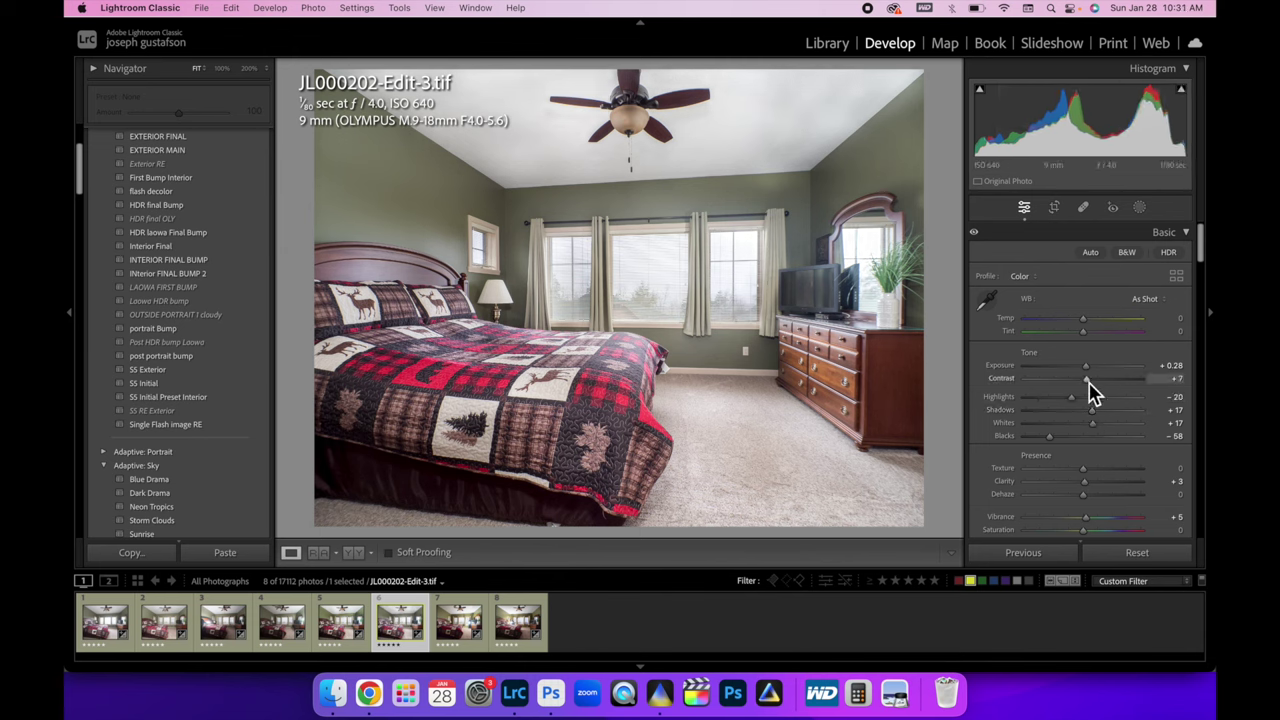
pyautogui.moveTo(1087, 372); pyautogui.dragTo(1092, 380)
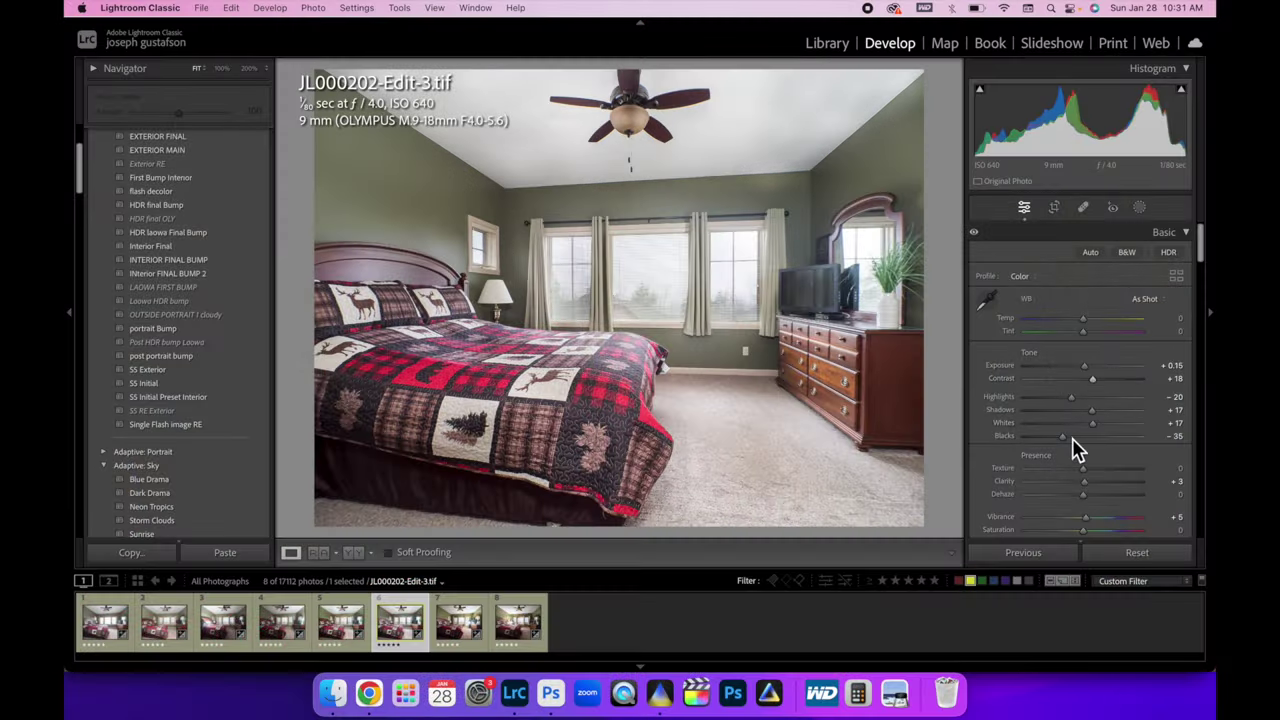
pyautogui.moveTo(1073, 437); pyautogui.dragTo(1063, 441)
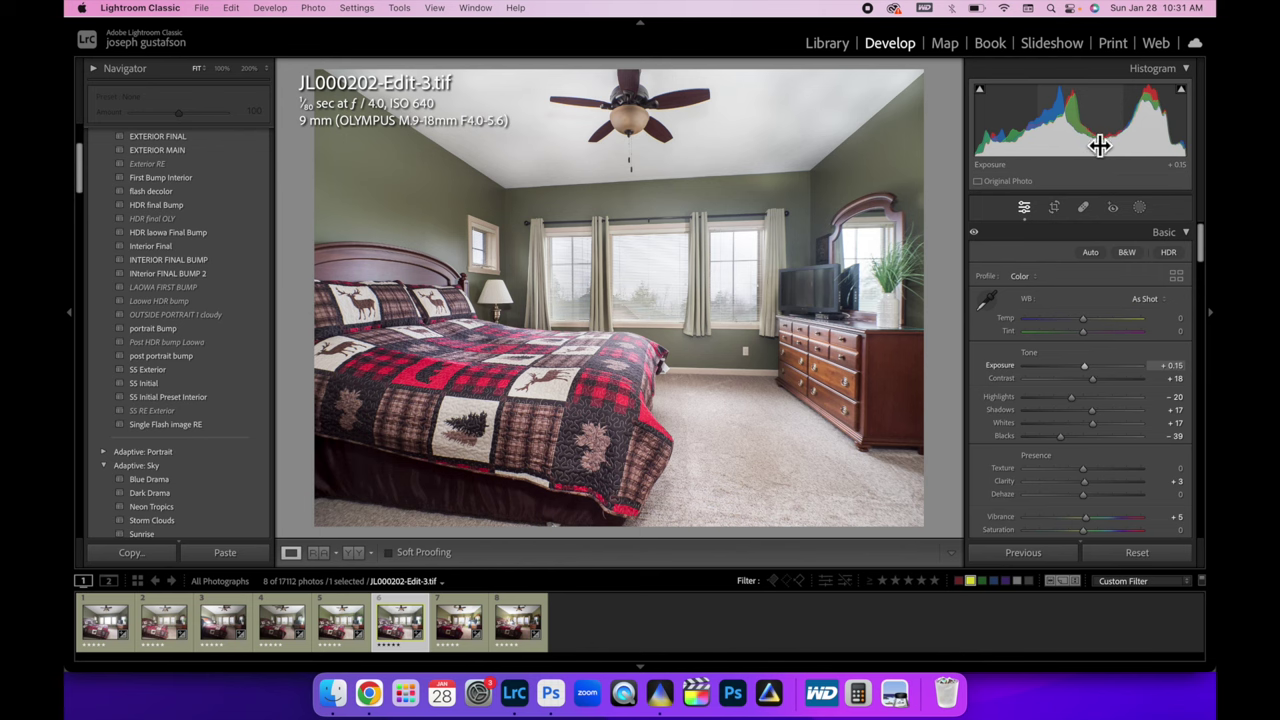
pyautogui.moveTo(1080, 120); pyautogui.dragTo(1112, 132)
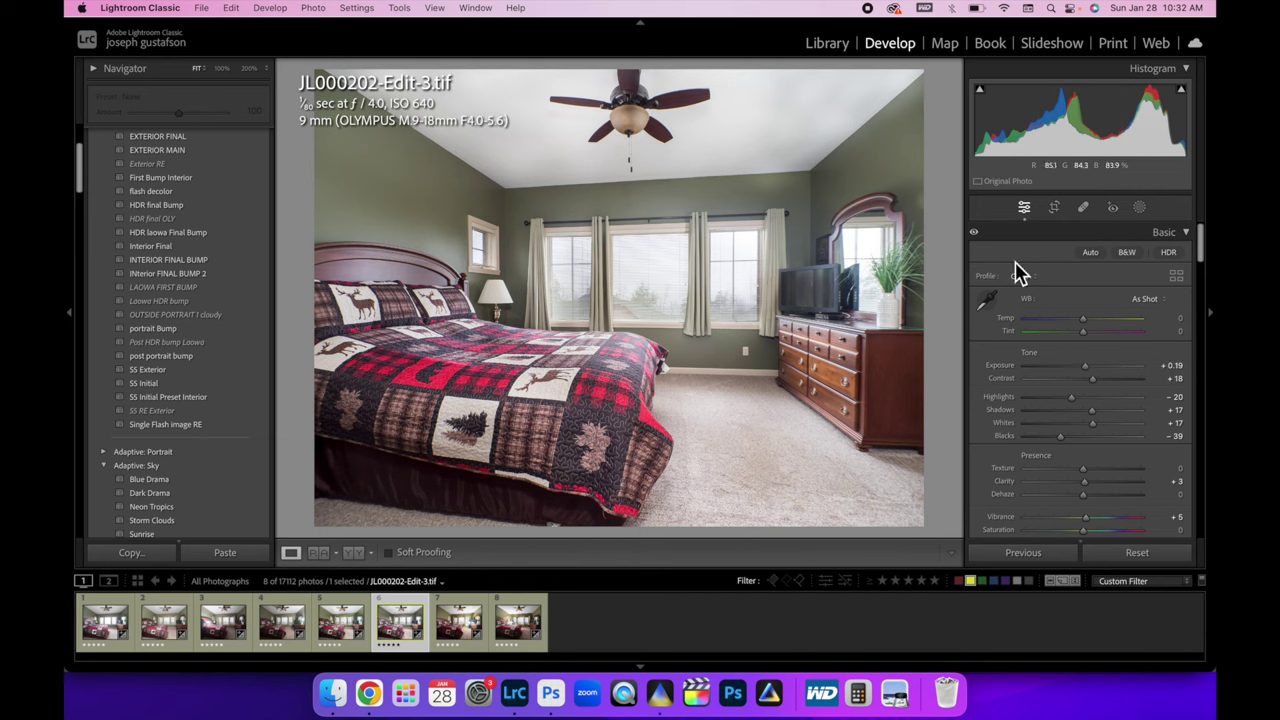
pyautogui.moveTo(1104, 148); pyautogui.dragTo(1098, 148)
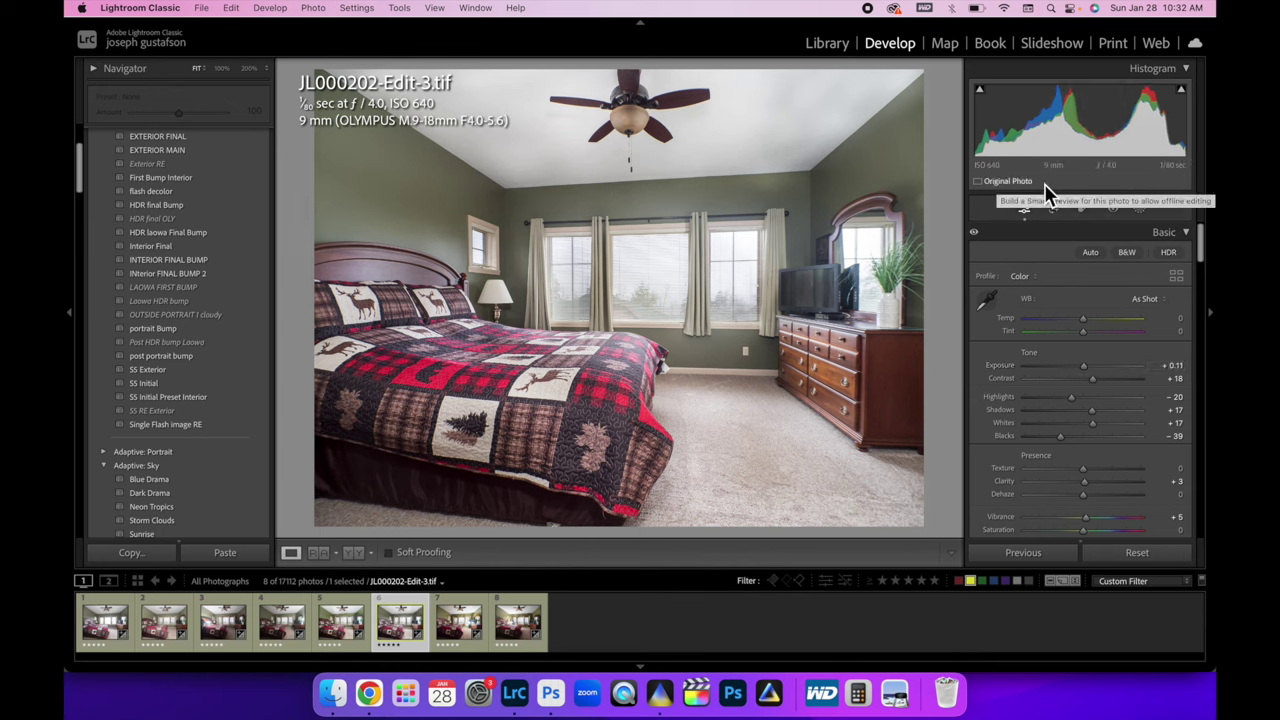